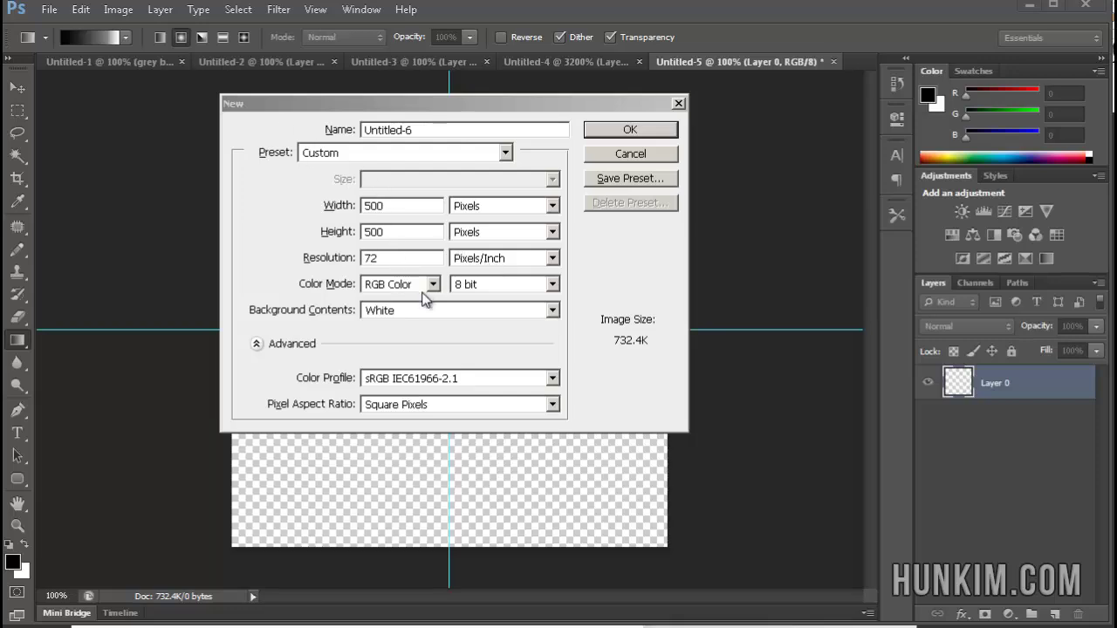
Create a 500 × 500 px, 72 ppi RGB document with a white background.
{"action": "left_click", "coordinate": [605, 133]}
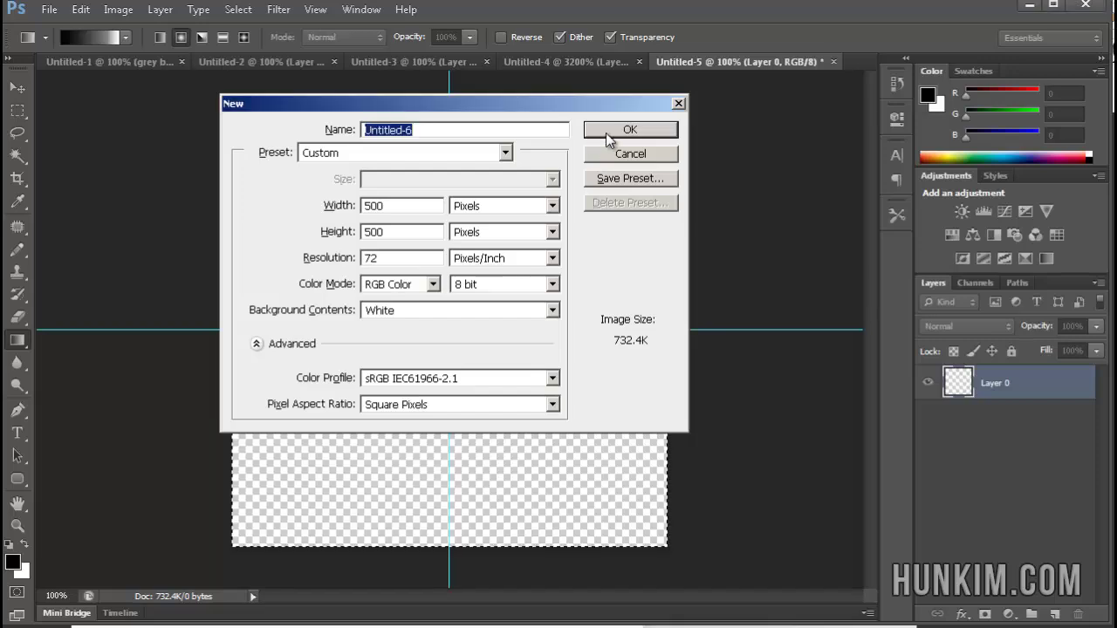
Confirm the new document and add a horizontal guide at 250px.
{"action": "left_click", "coordinate": [605, 132]}
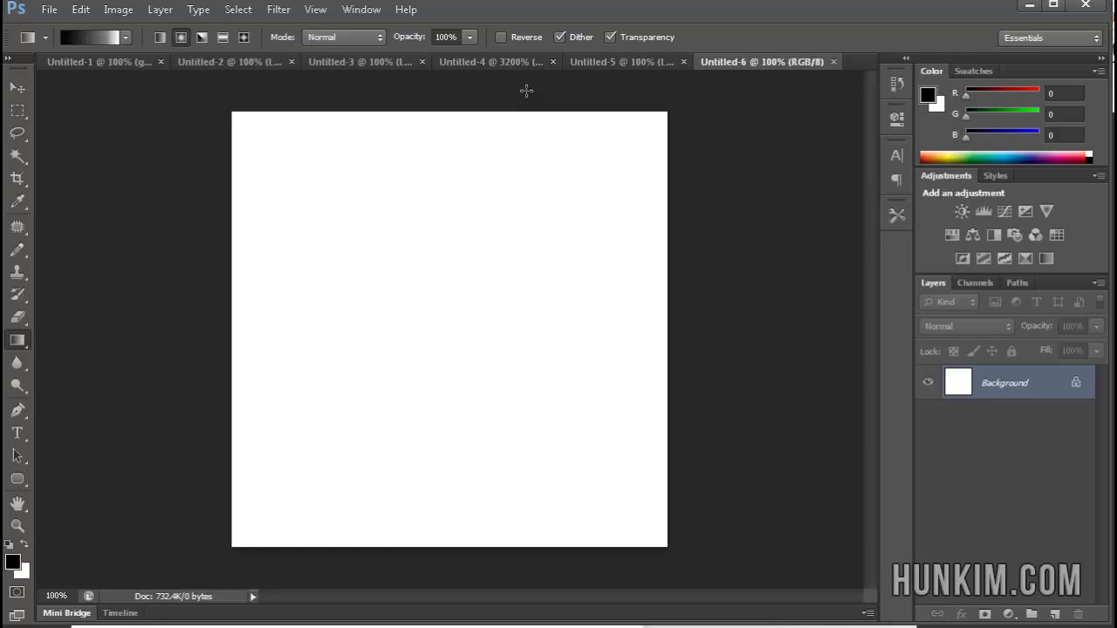
{"action": "left_click", "coordinate": [318, 12]}
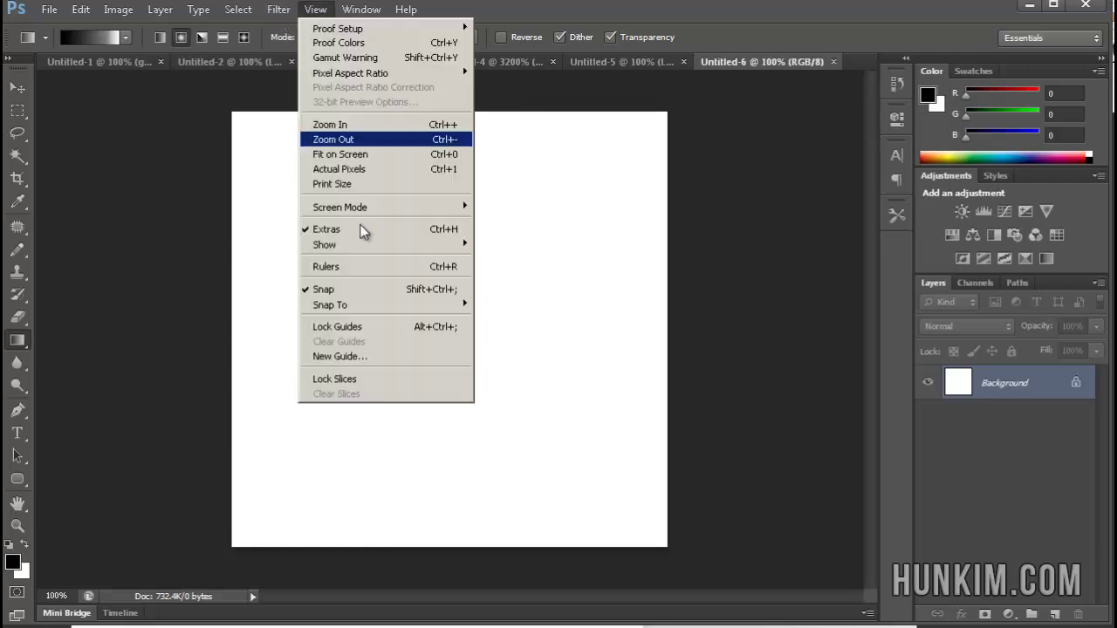
{"action": "left_click", "coordinate": [372, 357]}
{"action": "type", "text": "250"}
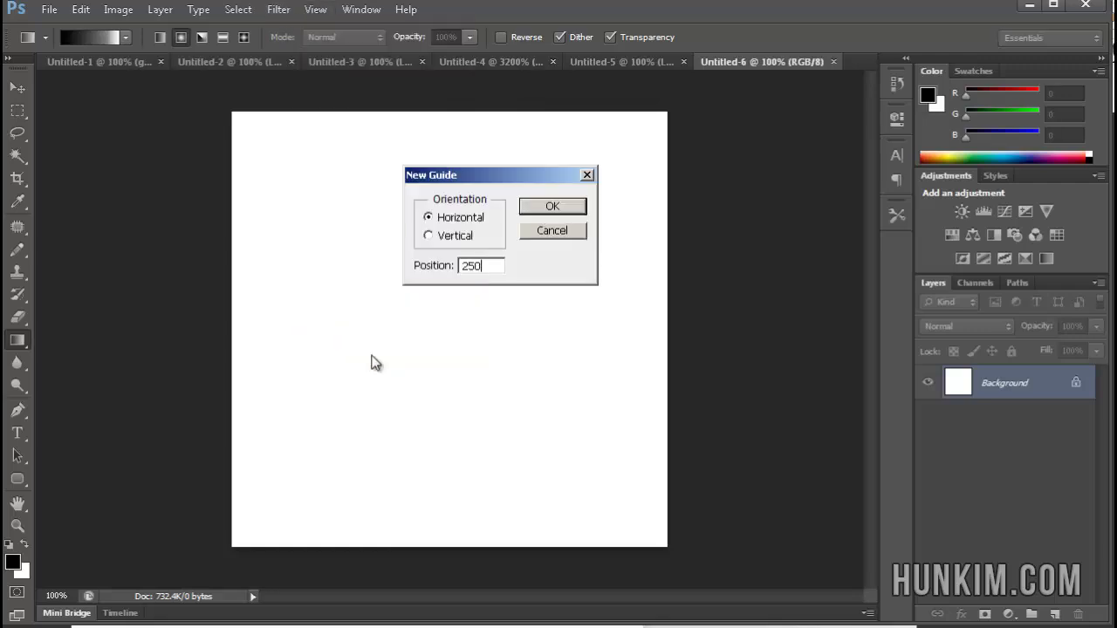
{"action": "type", "text": "px"}
{"action": "key", "text": "Return"}
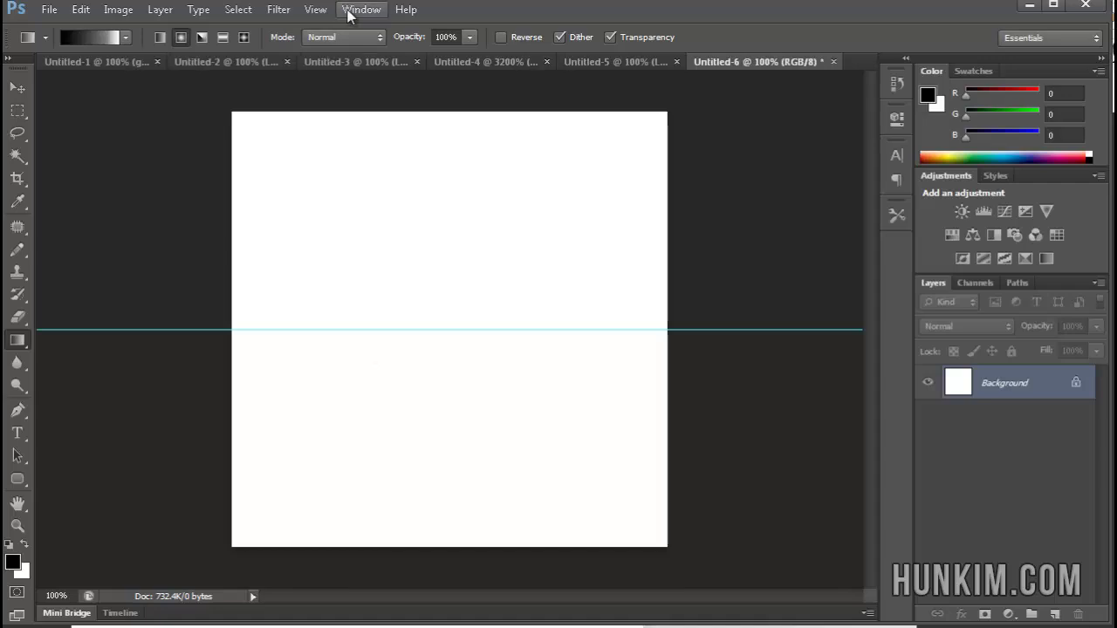
Add a vertical guide through the centre of the canvas.
{"action": "left_click", "coordinate": [360, 10]}
{"action": "left_click", "coordinate": [316, 11]}
{"action": "left_click", "coordinate": [316, 10]}
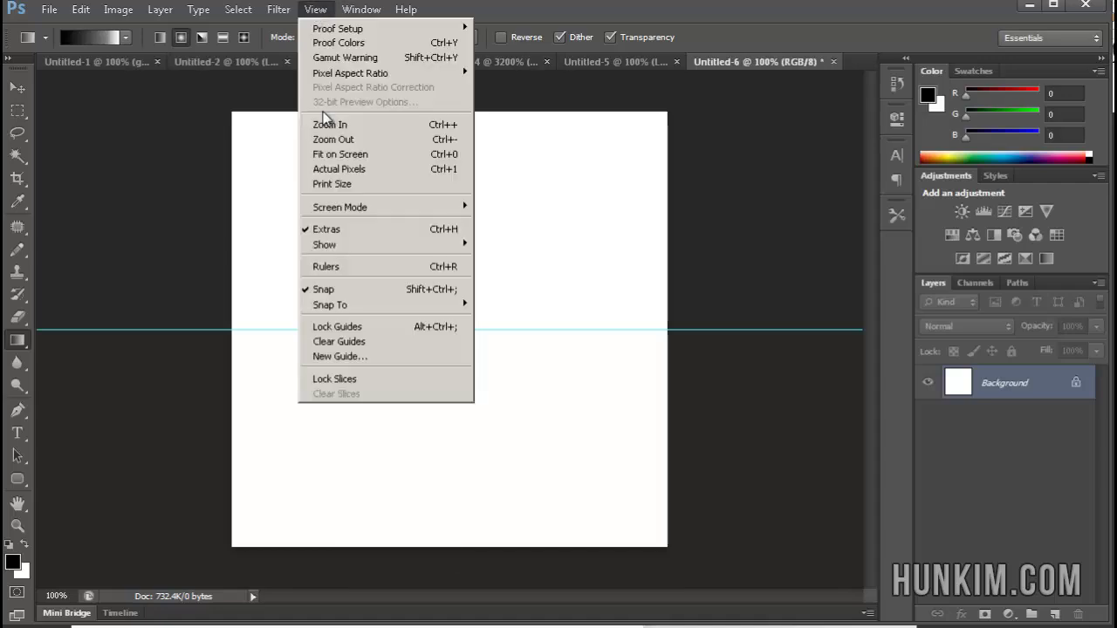
{"action": "left_click", "coordinate": [394, 357]}
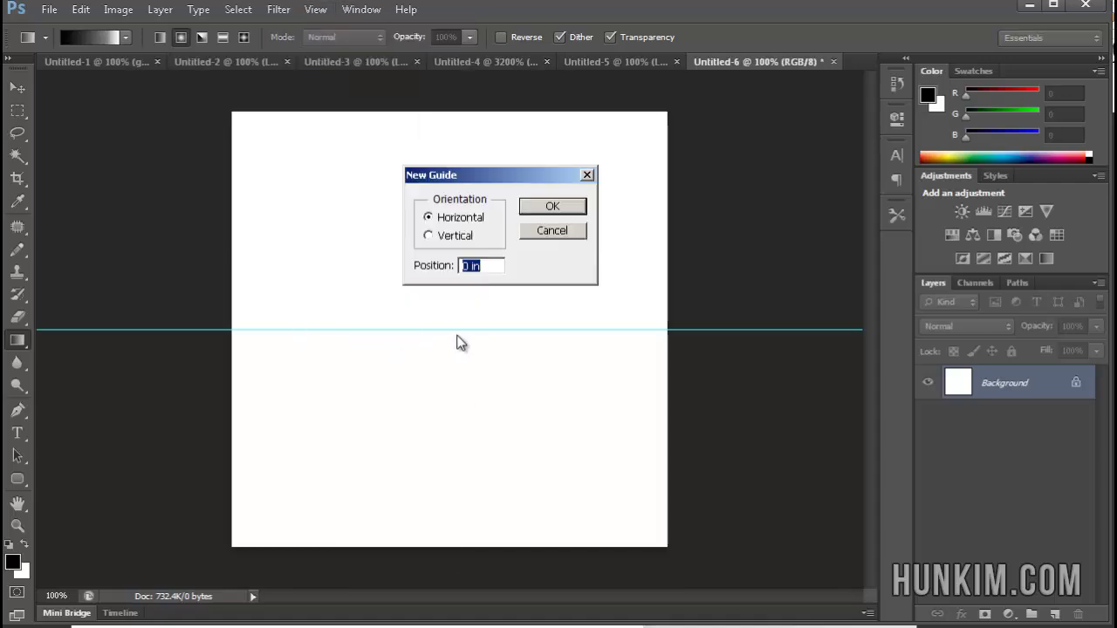
{"action": "left_click", "coordinate": [457, 238]}
{"action": "left_click_drag", "start_coordinate": [502, 267], "coordinate": [397, 255]}
{"action": "type", "text": "250"}
{"action": "key", "text": "Return"}
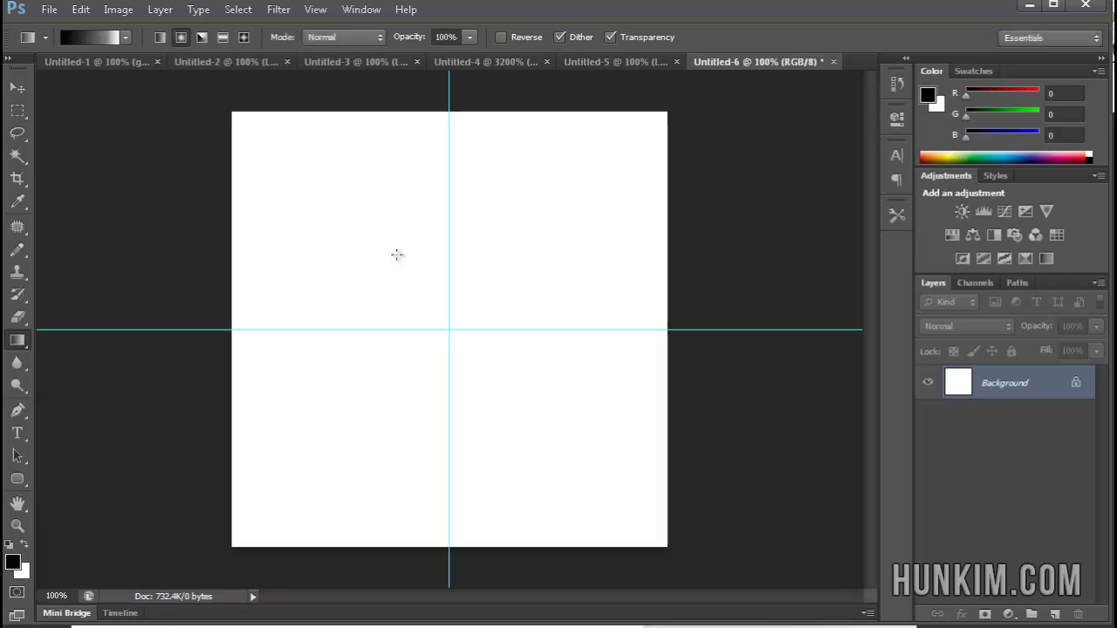
Set the foreground colour to bright blue (R 82, G 94, B 255).
{"action": "left_click", "coordinate": [14, 563]}
{"action": "left_click", "coordinate": [508, 229]}
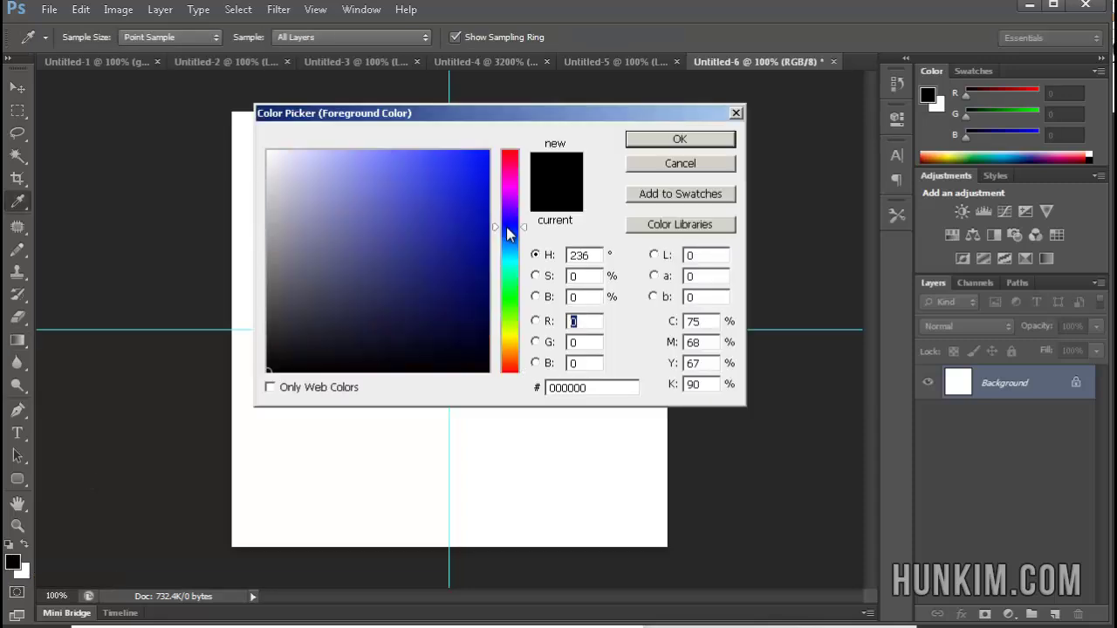
{"action": "left_click_drag", "start_coordinate": [382, 155], "coordinate": [420, 127]}
{"action": "left_click", "coordinate": [717, 142]}
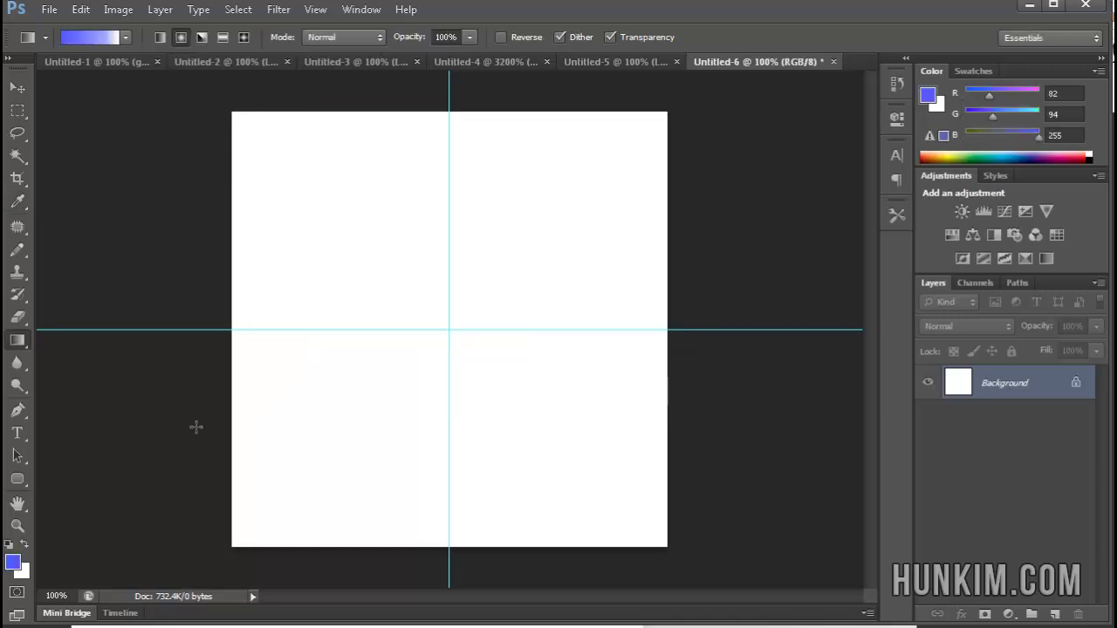
Set the background colour to black.
{"action": "left_click", "coordinate": [26, 572]}
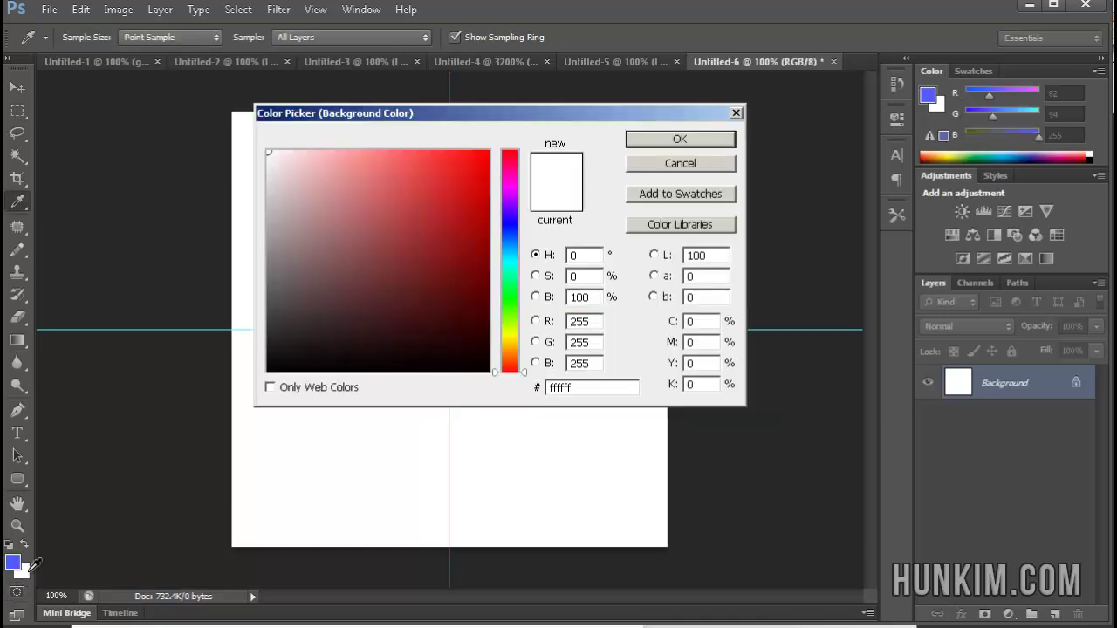
{"action": "left_click_drag", "start_coordinate": [369, 369], "coordinate": [142, 457]}
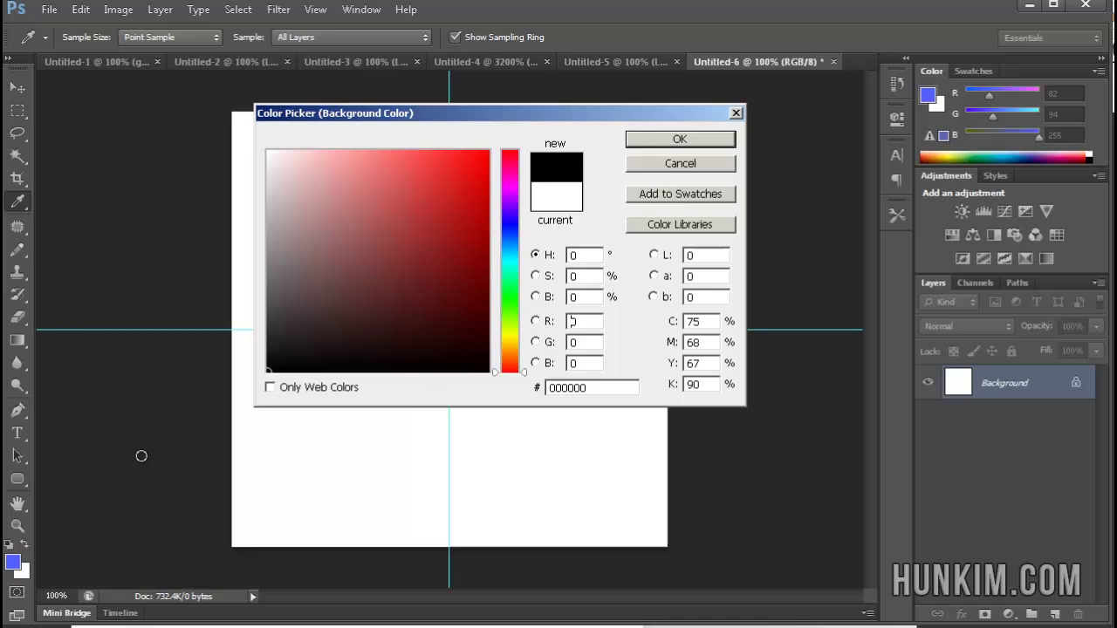
{"action": "left_click", "coordinate": [663, 141]}
{"action": "key", "text": "g"}
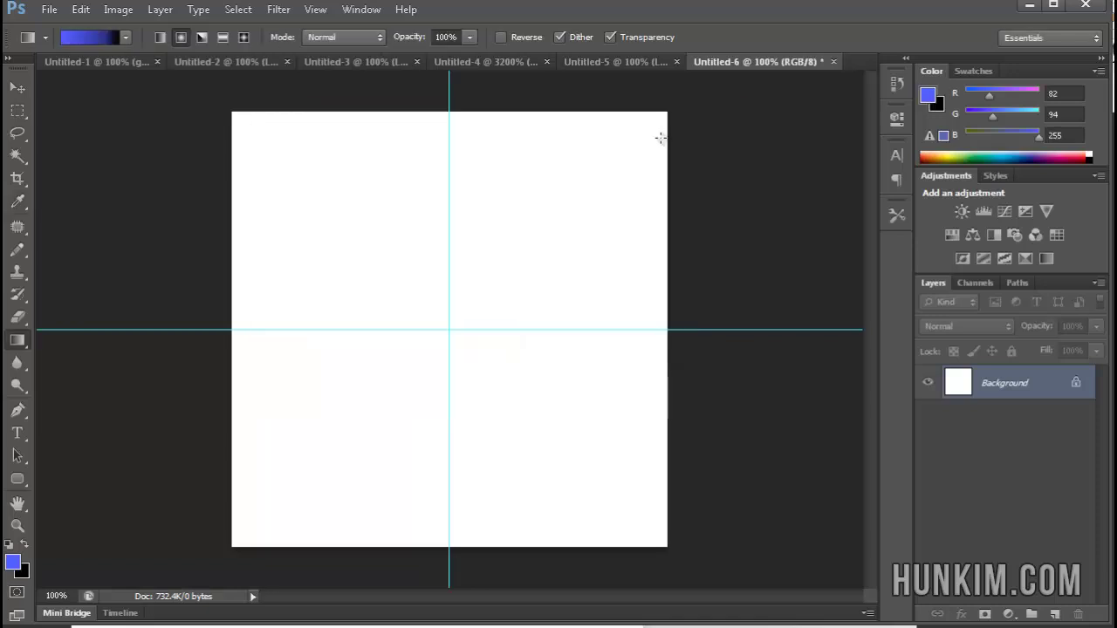
In the Gradient Editor, move the blue-to-black midpoint to 77%.
{"action": "left_click", "coordinate": [92, 37]}
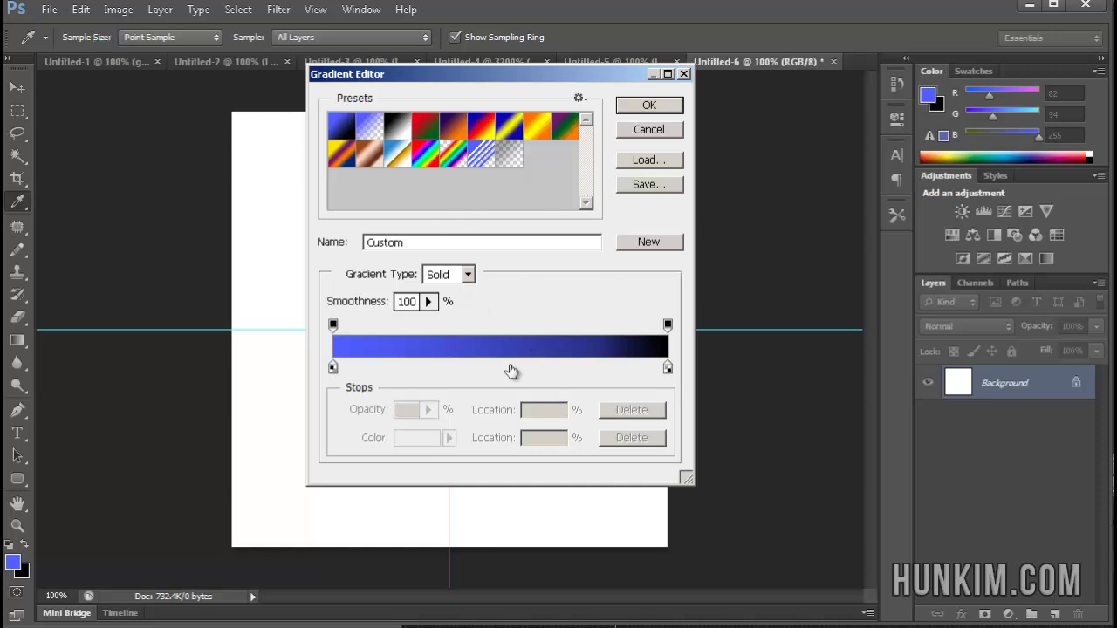
{"action": "left_click", "coordinate": [667, 368]}
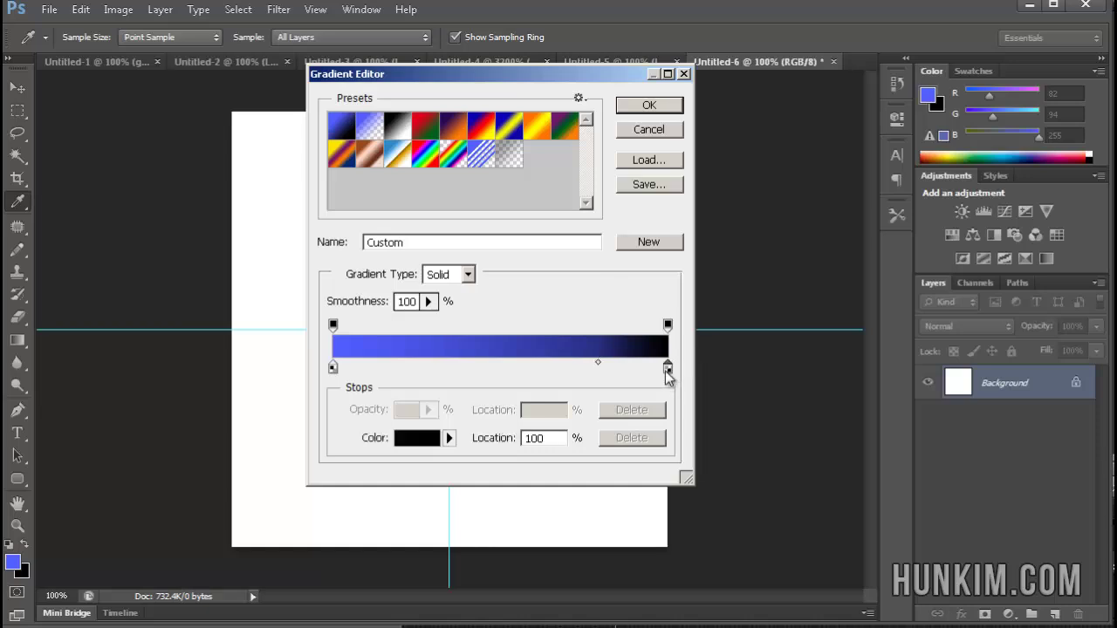
{"action": "mouse_move", "coordinate": [599, 367]}
{"action": "left_mouse_down"}
{"action": "mouse_move", "coordinate": [407, 370]}
{"action": "mouse_move", "coordinate": [603, 376]}
{"action": "left_mouse_up"}
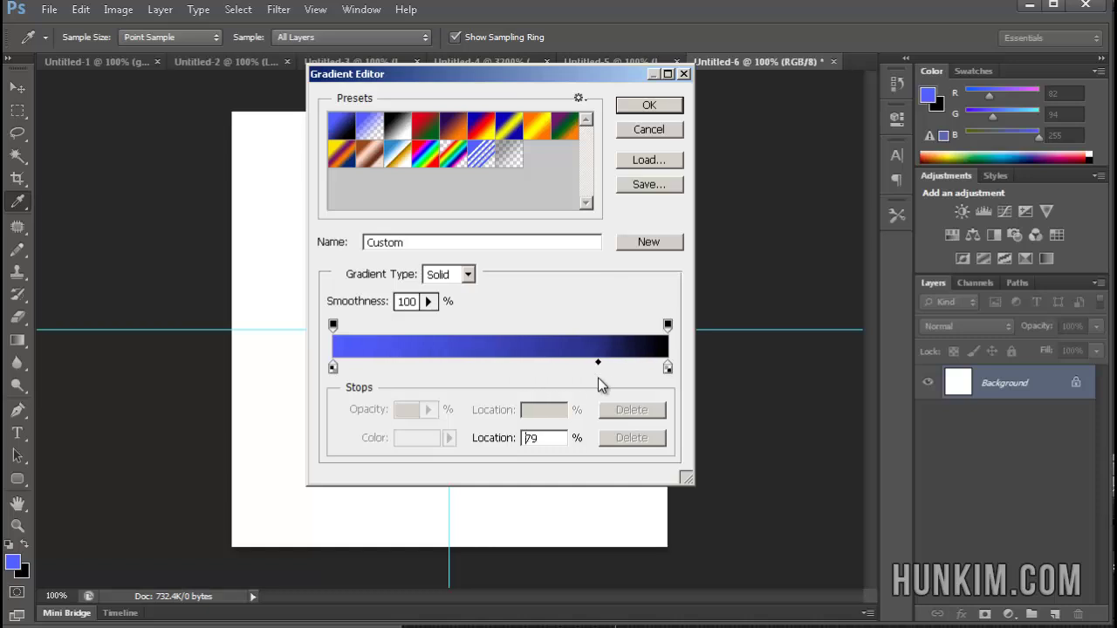
{"action": "left_click", "coordinate": [648, 104]}
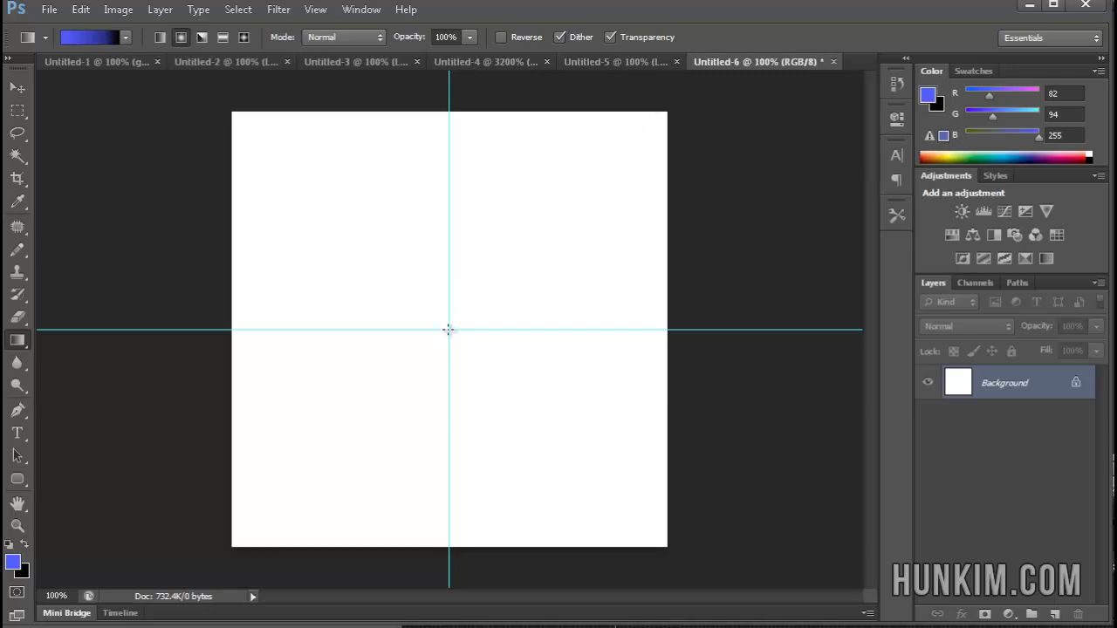
Drag a radial gradient from the canvas centre out to the top-right corner.
{"action": "left_click_drag", "start_coordinate": [449, 329], "coordinate": [655, 114]}
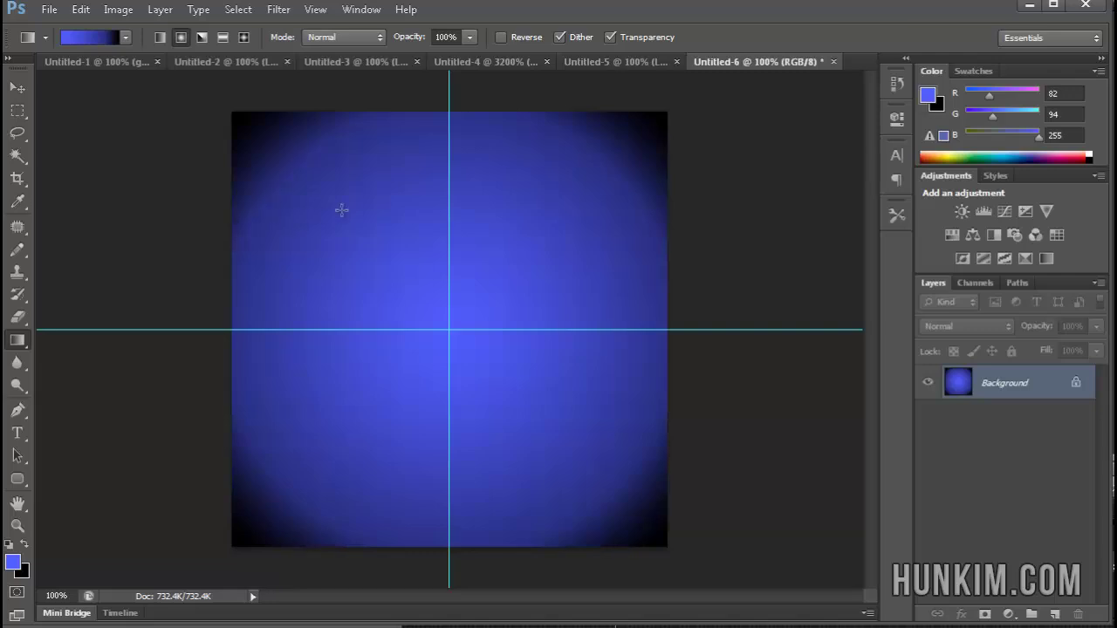
Create an 8 × 8 px transparent-background document and zoom in to 3200%.
{"action": "left_click", "coordinate": [42, 12]}
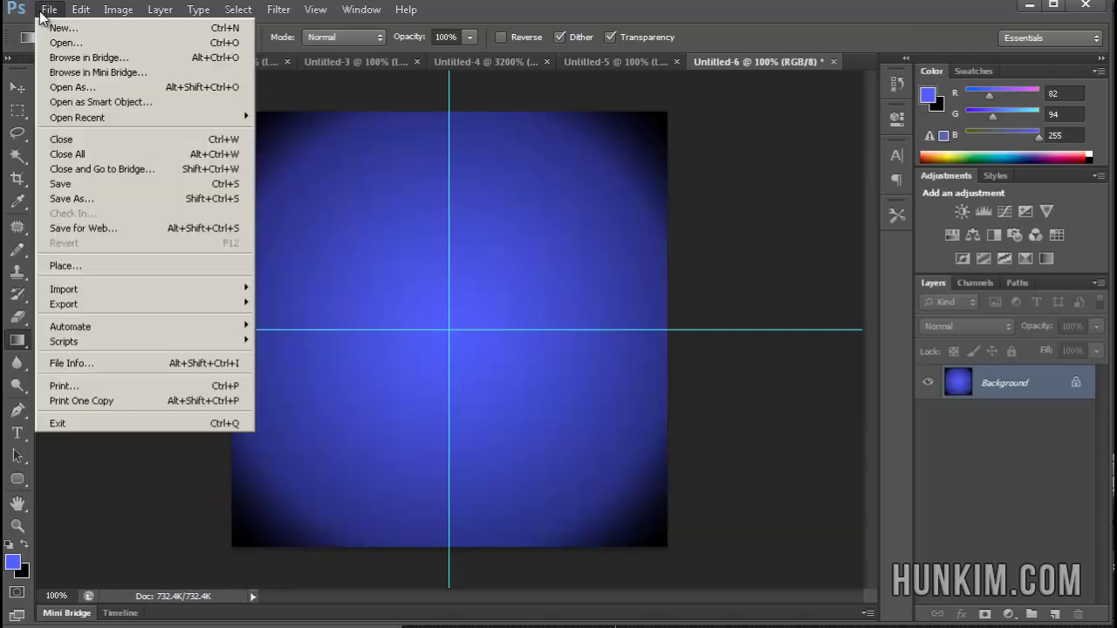
{"action": "left_click", "coordinate": [54, 28]}
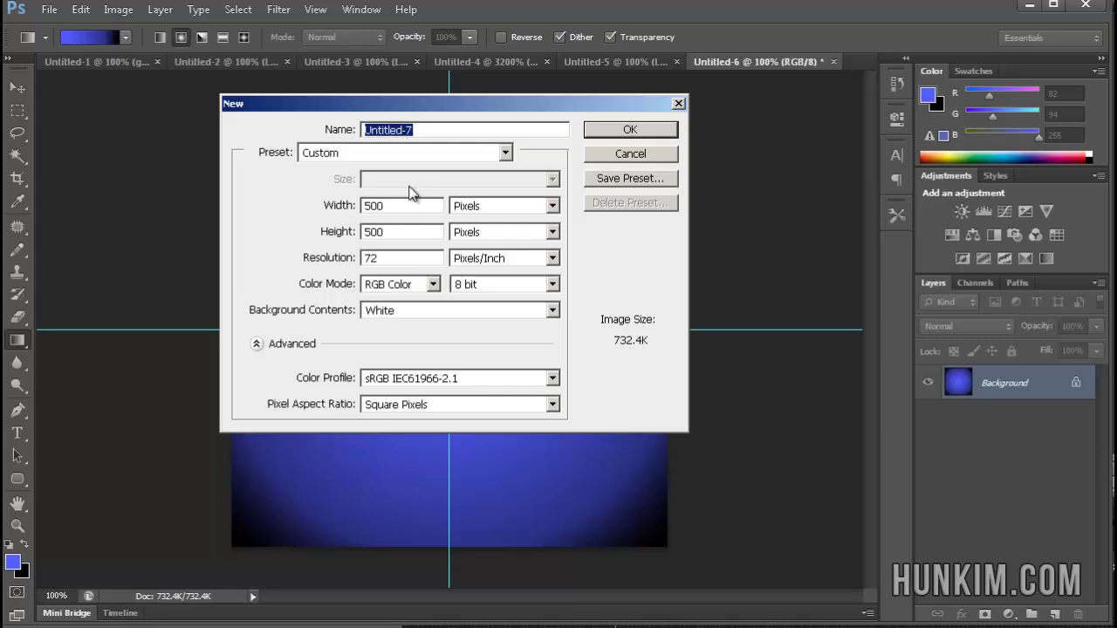
{"action": "double_click", "coordinate": [373, 206]}
{"action": "type", "text": "8"}
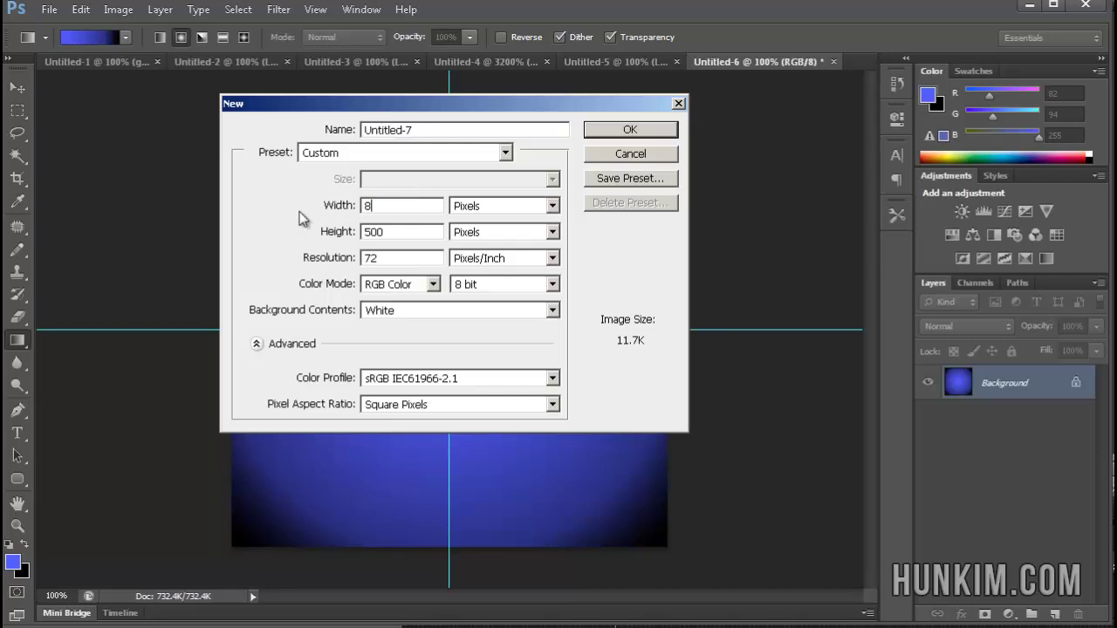
{"action": "key", "text": "Tab"}
{"action": "type", "text": "8"}
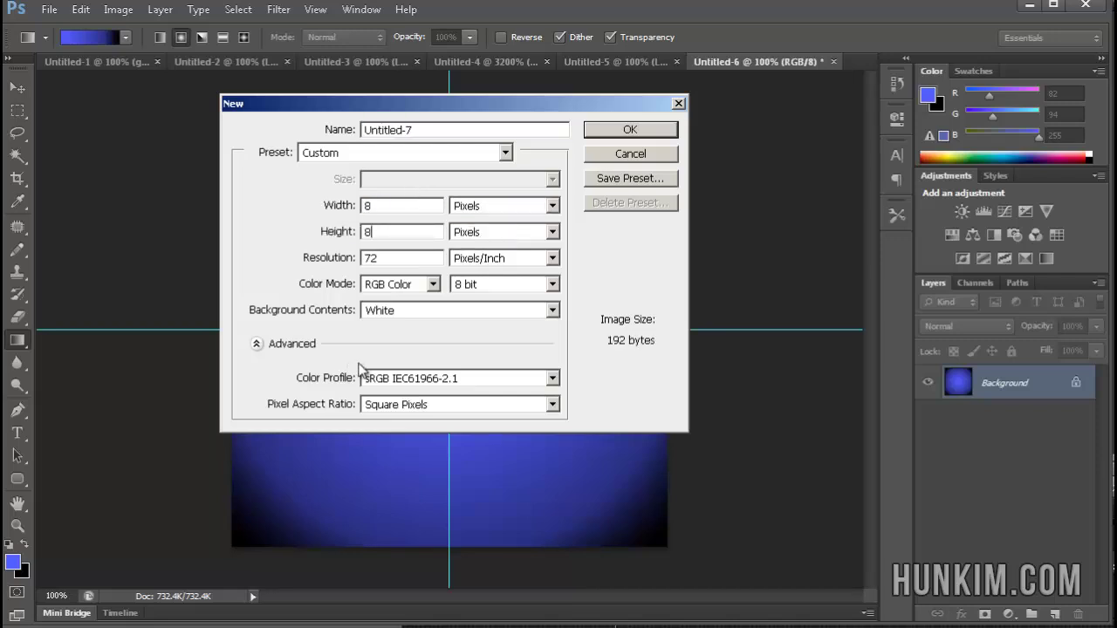
{"action": "left_click", "coordinate": [425, 313]}
{"action": "left_click", "coordinate": [421, 357]}
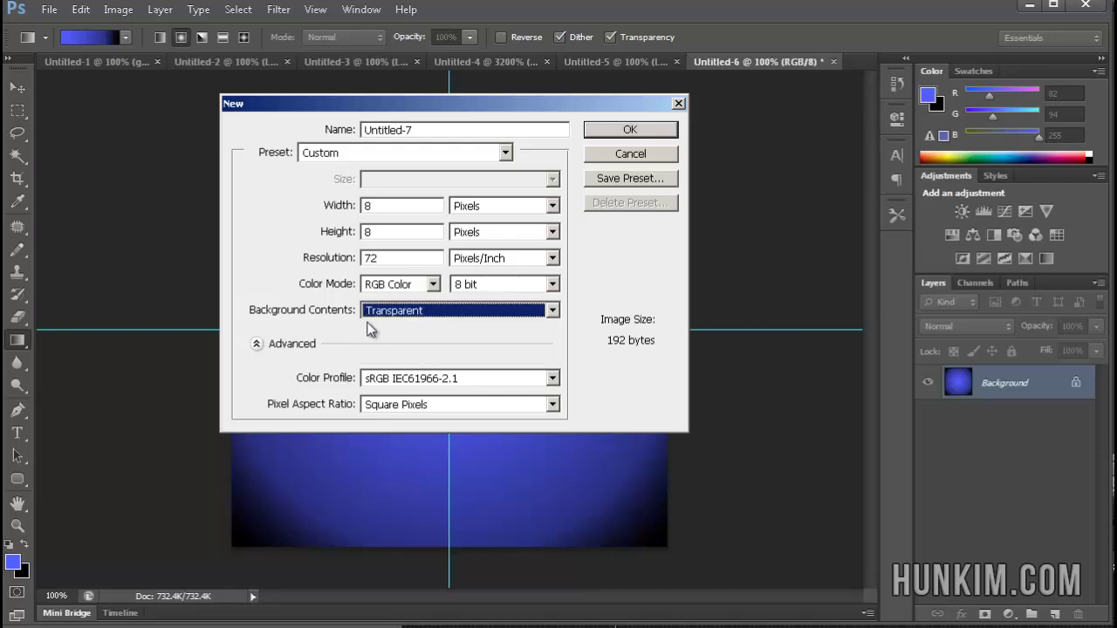
{"action": "left_click", "coordinate": [637, 133]}
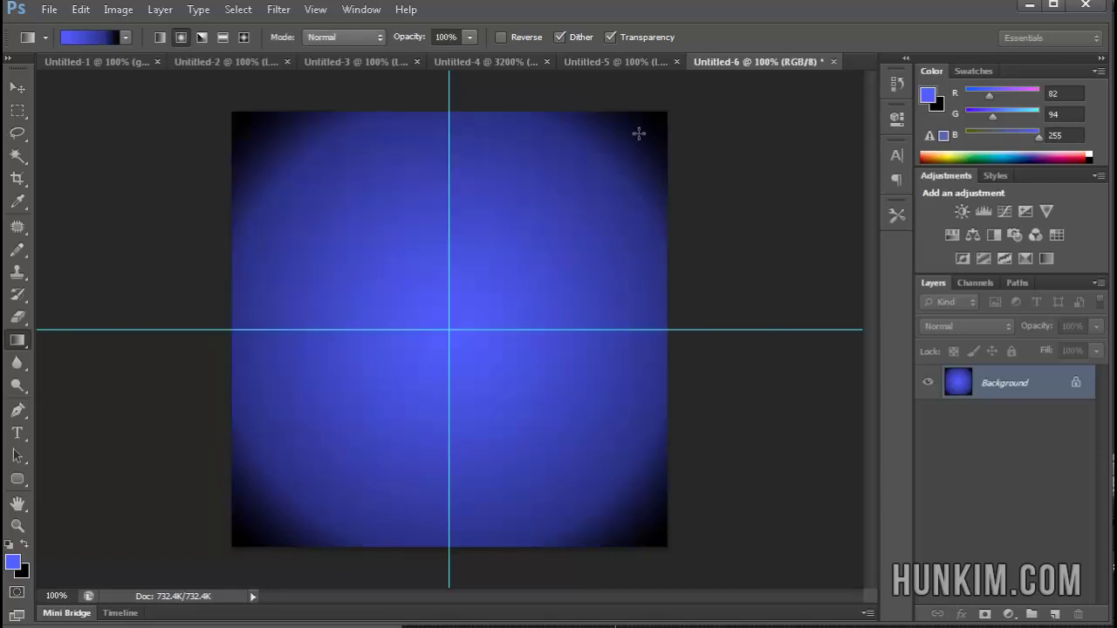
{"action": "key", "text": "ctrl+plus"}
{"action": "key", "text": "ctrl+plus"}
{"action": "key", "text": "ctrl+plus"}
{"action": "key", "text": "ctrl+plus"}
{"action": "key", "text": "ctrl+plus"}
{"action": "key", "text": "ctrl+plus"}
{"action": "key", "text": "ctrl+plus"}
{"action": "key", "text": "ctrl+plus"}
{"action": "key", "text": "ctrl+plus"}
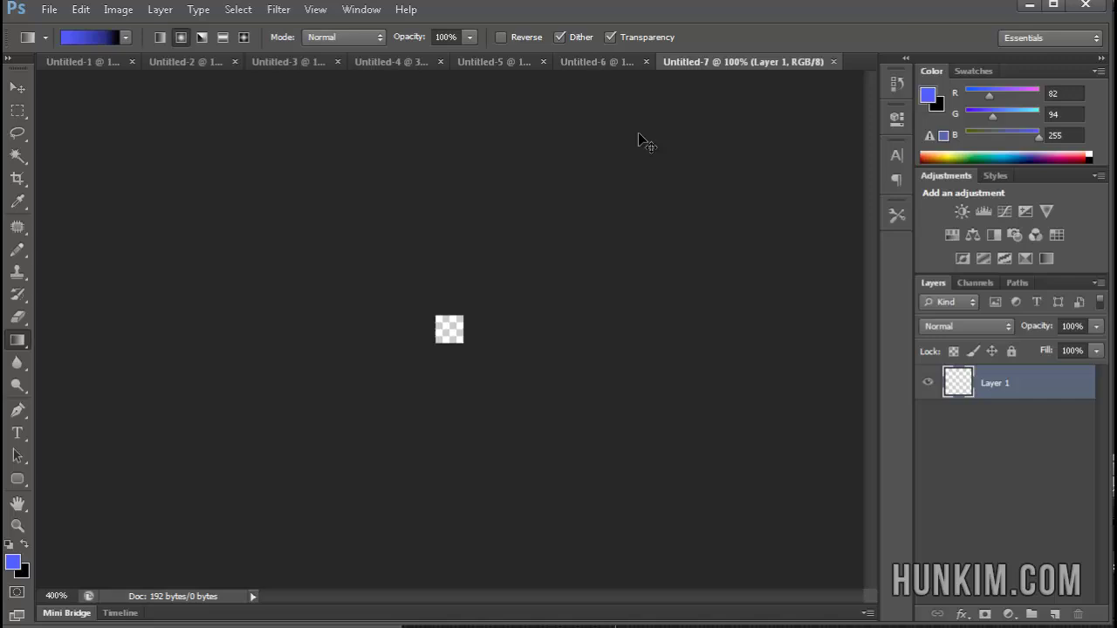
{"action": "key", "text": "ctrl+plus"}
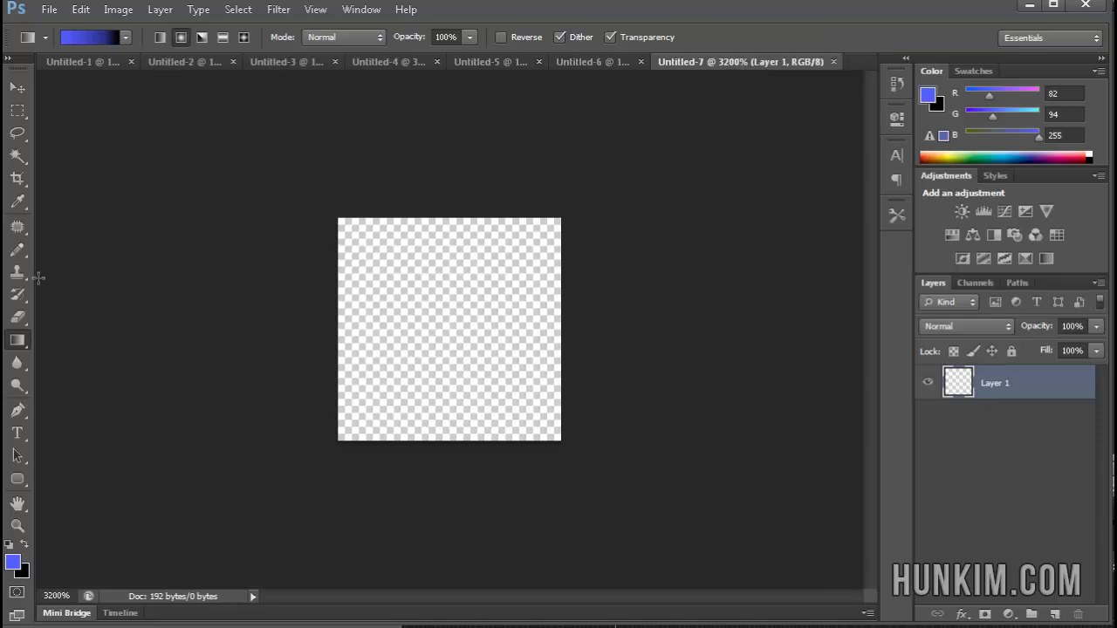
With a 1 px black Pencil, fill eight pixels diagonally from bottom-left to top-right.
{"action": "left_click", "coordinate": [16, 253]}
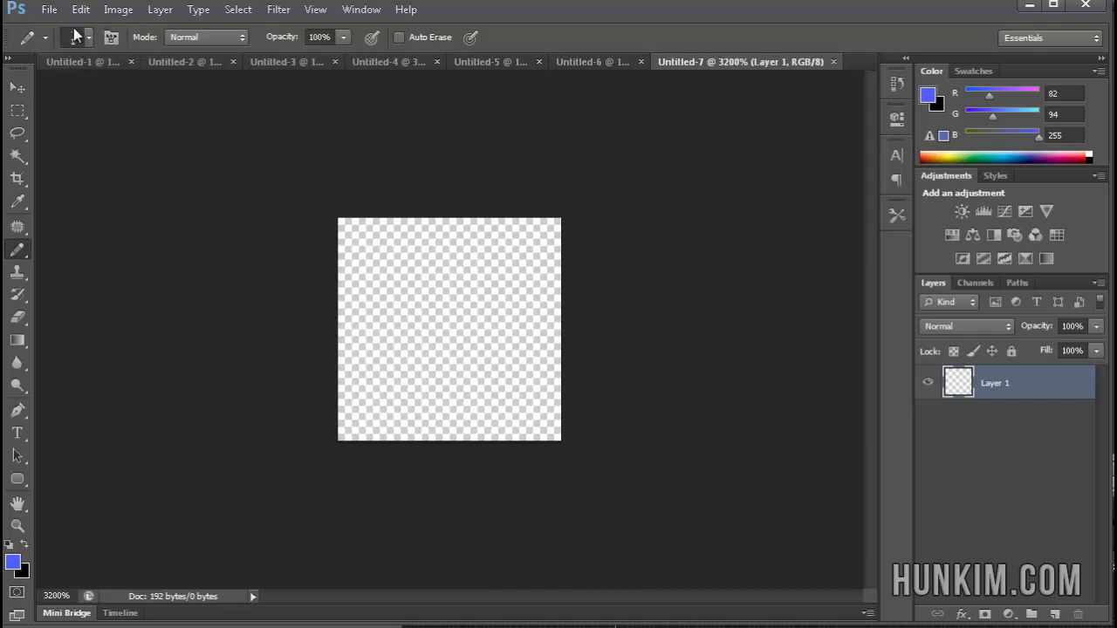
{"action": "left_click", "coordinate": [8, 545]}
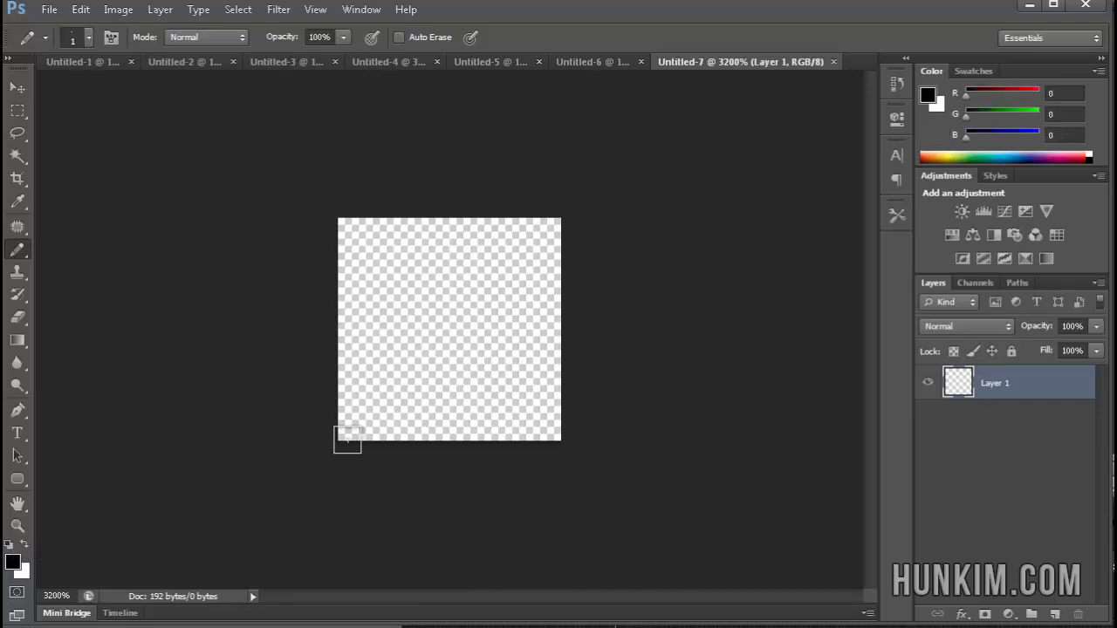
{"action": "left_click", "coordinate": [352, 427]}
{"action": "left_click", "coordinate": [380, 398]}
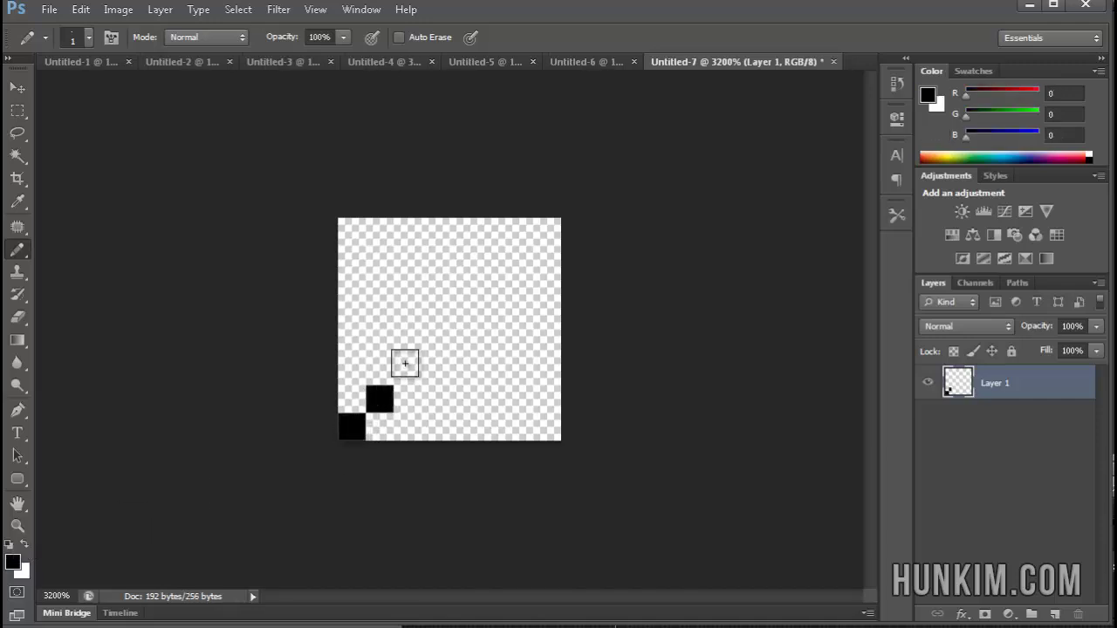
{"action": "left_click", "coordinate": [407, 370]}
{"action": "left_click", "coordinate": [435, 343]}
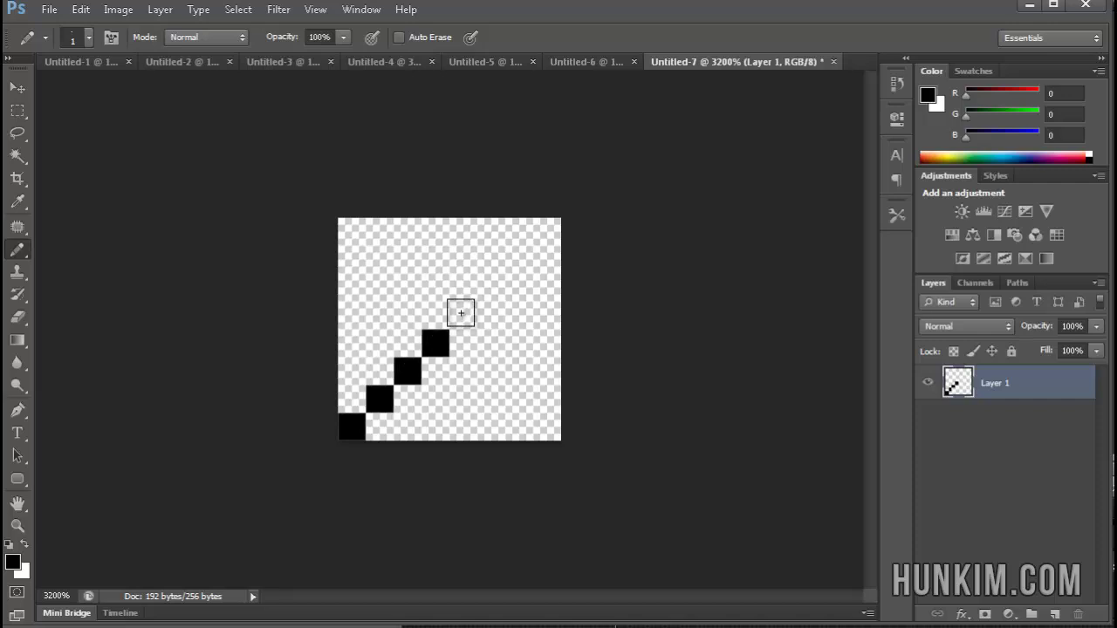
{"action": "left_click", "coordinate": [464, 315]}
{"action": "left_click", "coordinate": [492, 287]}
{"action": "left_click", "coordinate": [523, 259]}
{"action": "left_click", "coordinate": [547, 231]}
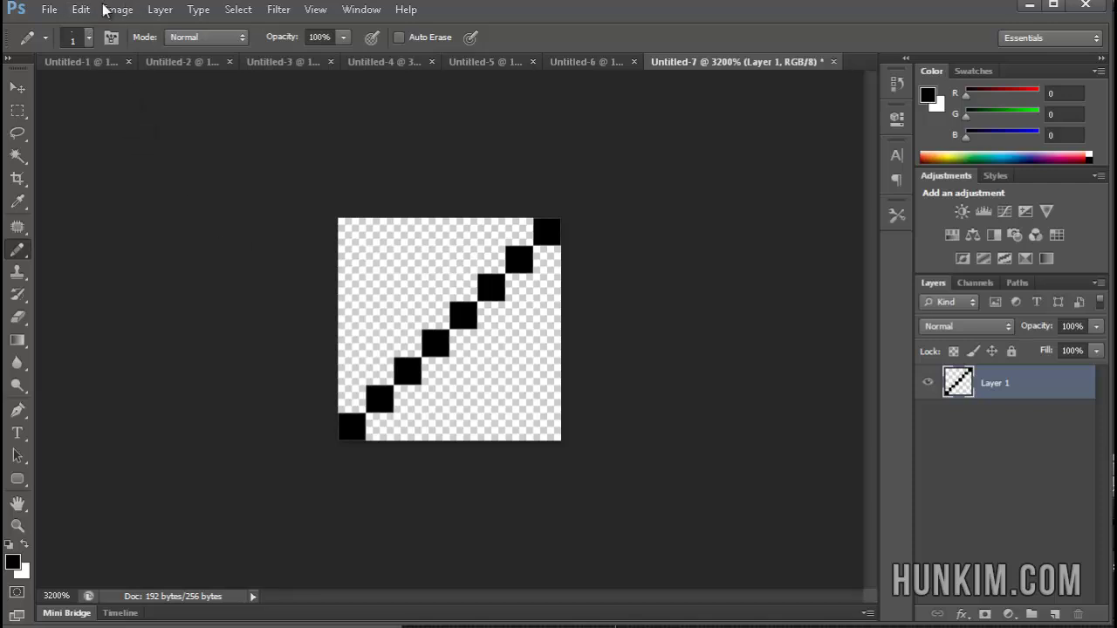
Define the diagonal tile as a new pattern named 'aaa'.
{"action": "left_click", "coordinate": [81, 9]}
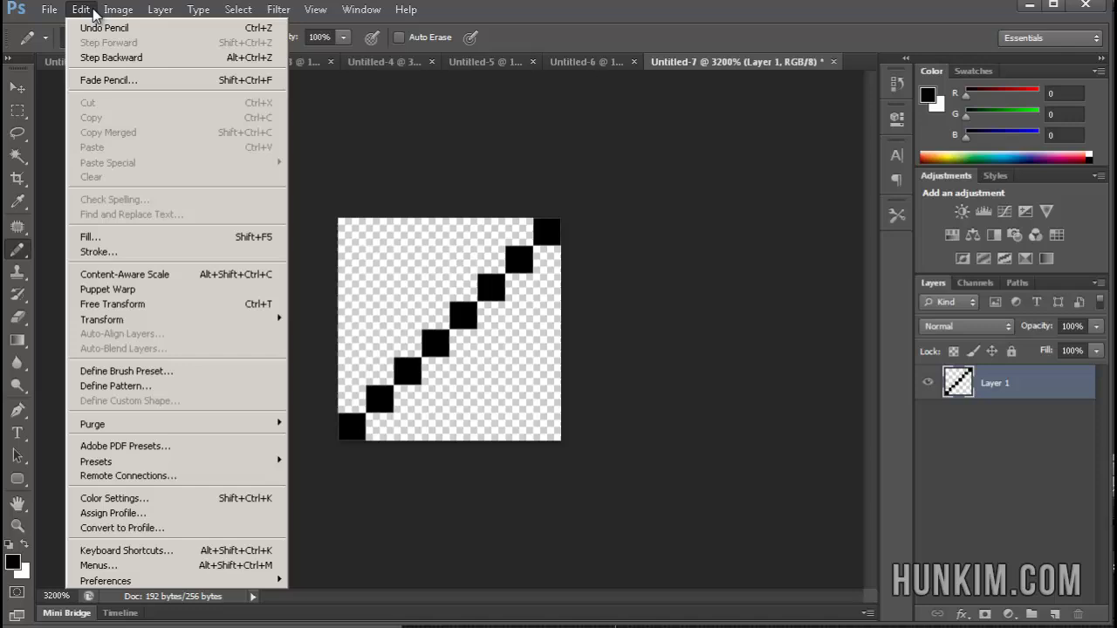
{"action": "left_click", "coordinate": [113, 385]}
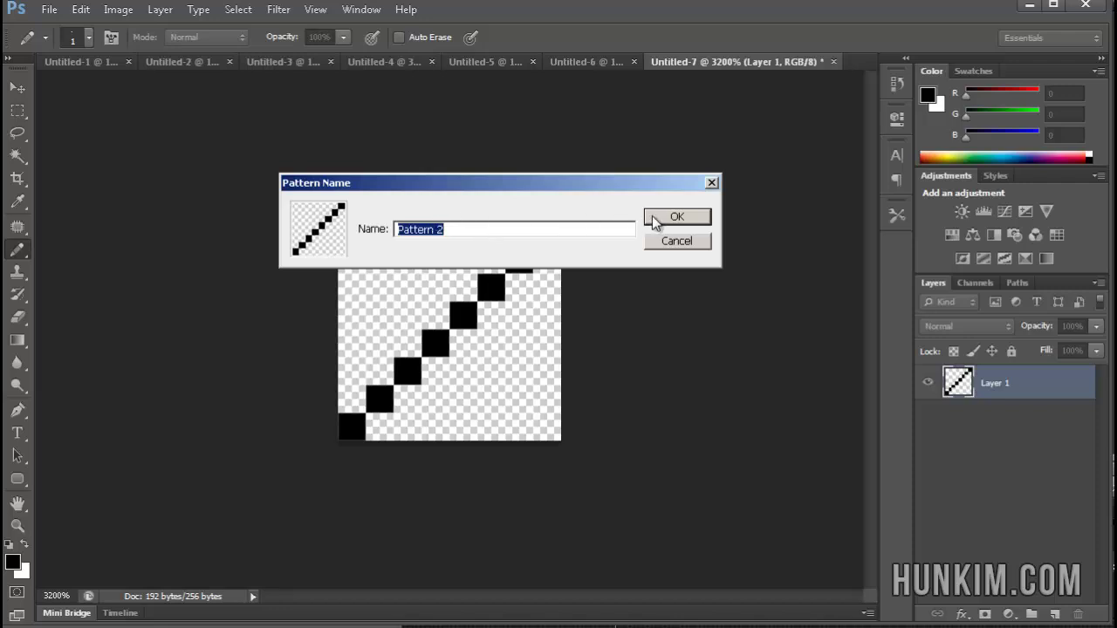
{"action": "type", "text": "aaa"}
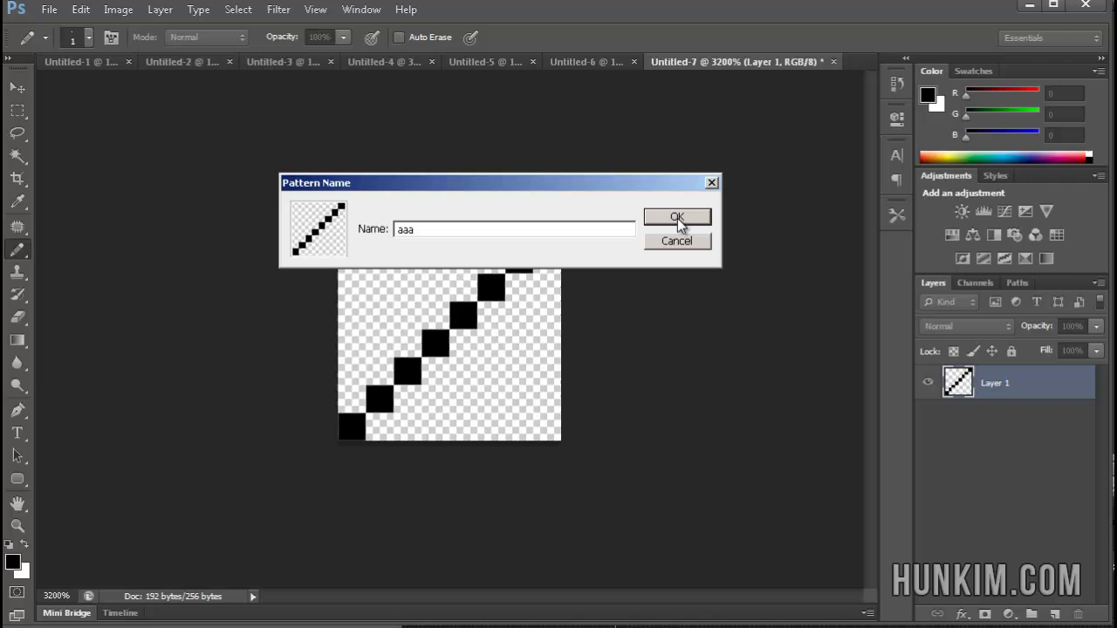
{"action": "left_click", "coordinate": [698, 220]}
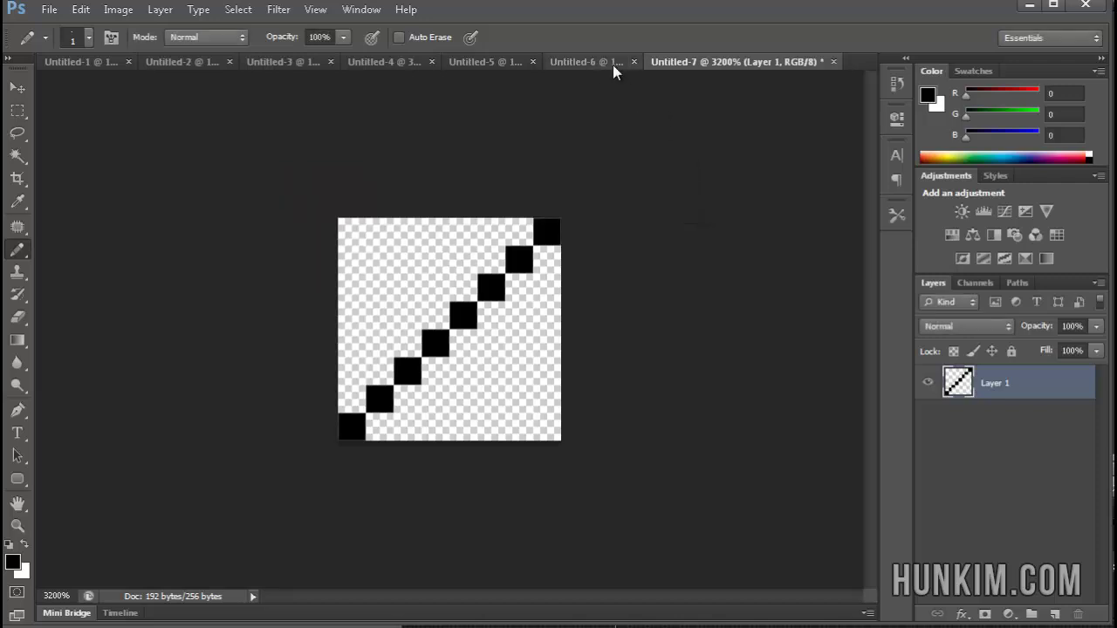
Switch to Untitled-6 and convert its locked Background into Layer 0.
{"action": "left_click", "coordinate": [584, 68]}
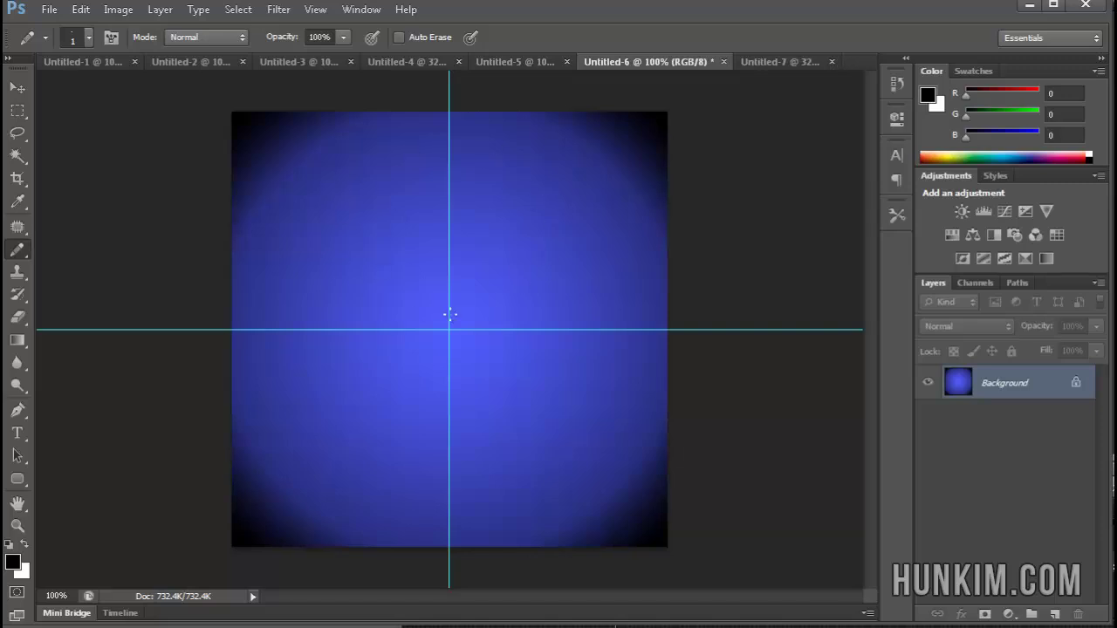
{"action": "double_click", "coordinate": [1049, 382]}
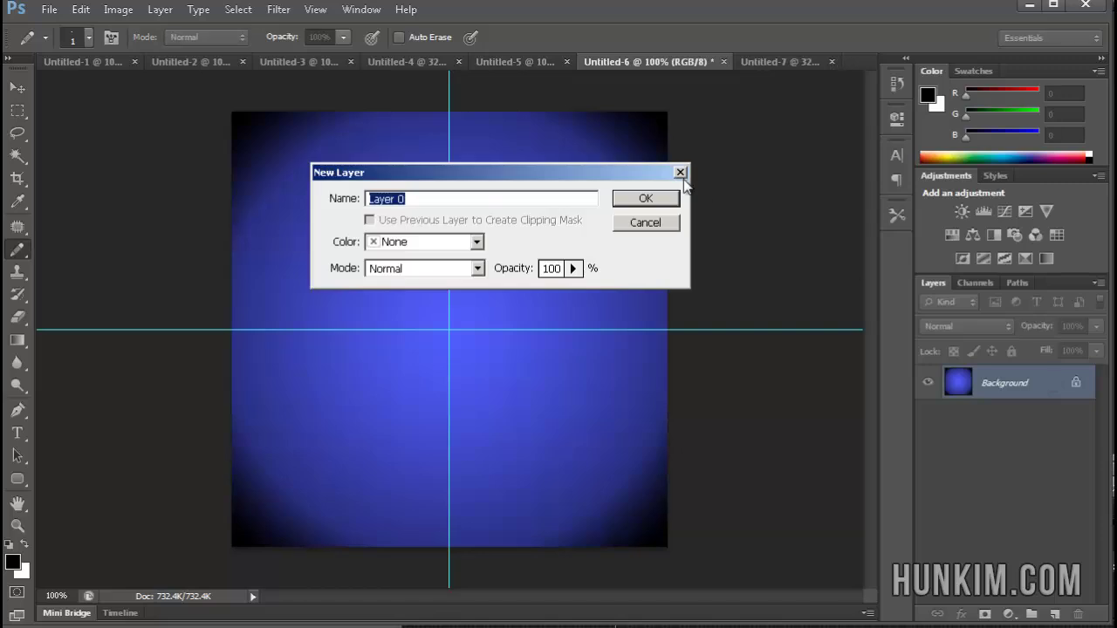
{"action": "left_click", "coordinate": [643, 197]}
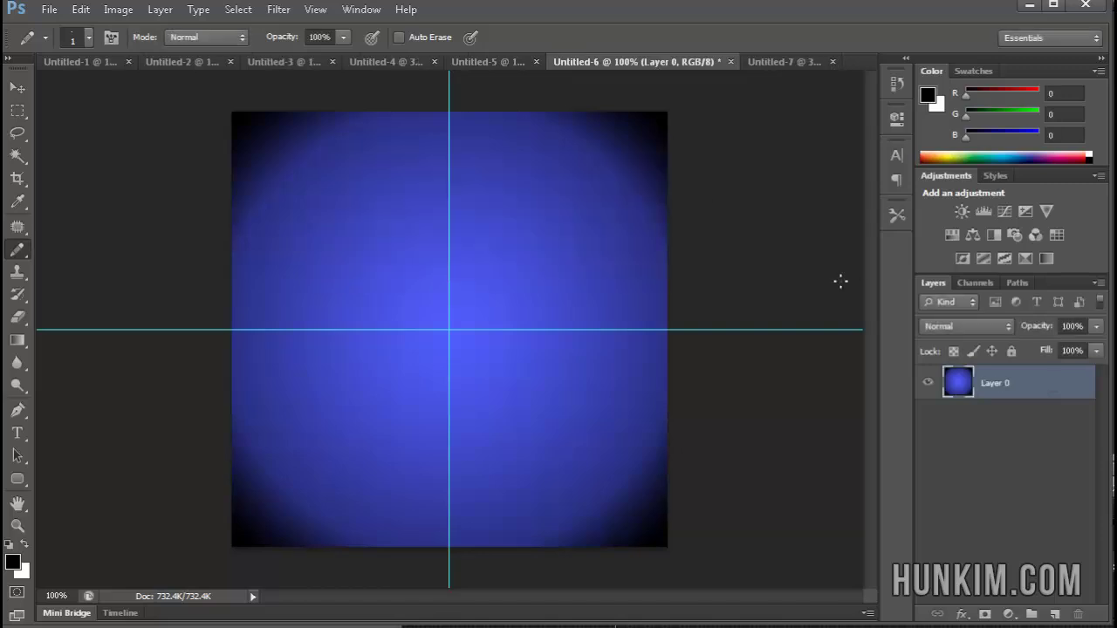
Add a Pattern Overlay using the diagonal-line pattern at 33% opacity to Layer 0.
{"action": "double_click", "coordinate": [1051, 377]}
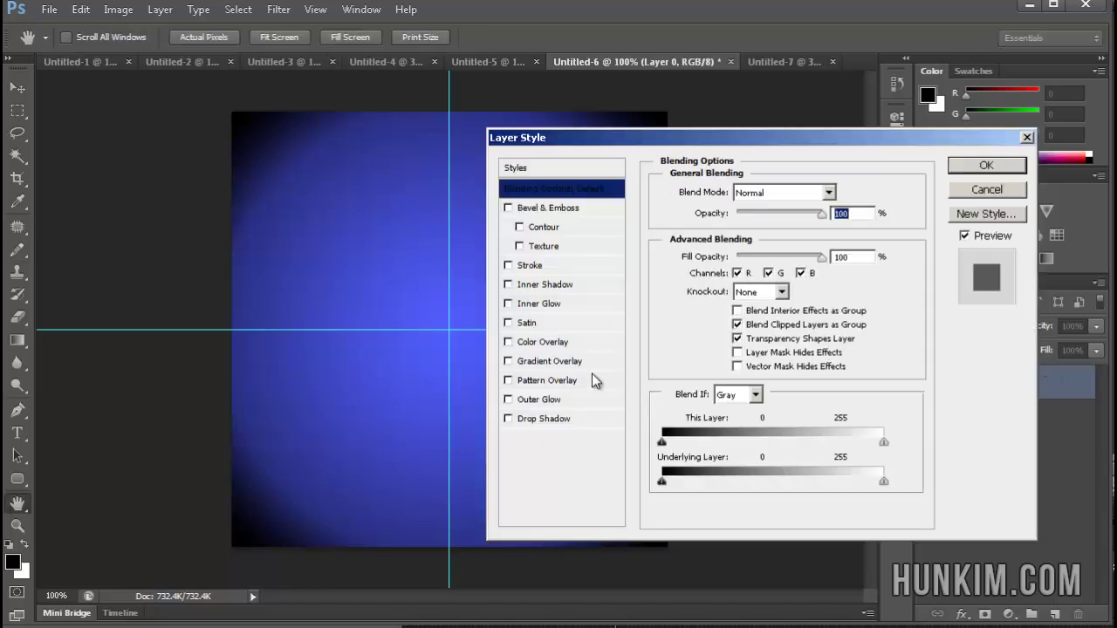
{"action": "left_click_drag", "start_coordinate": [589, 136], "coordinate": [677, 134]}
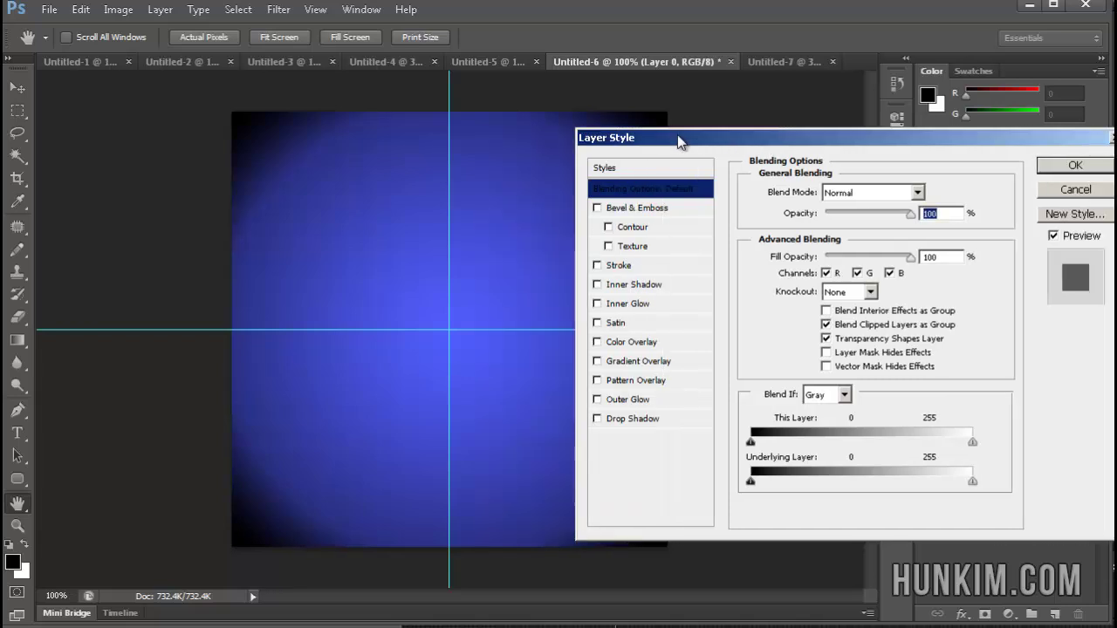
{"action": "left_click", "coordinate": [642, 381]}
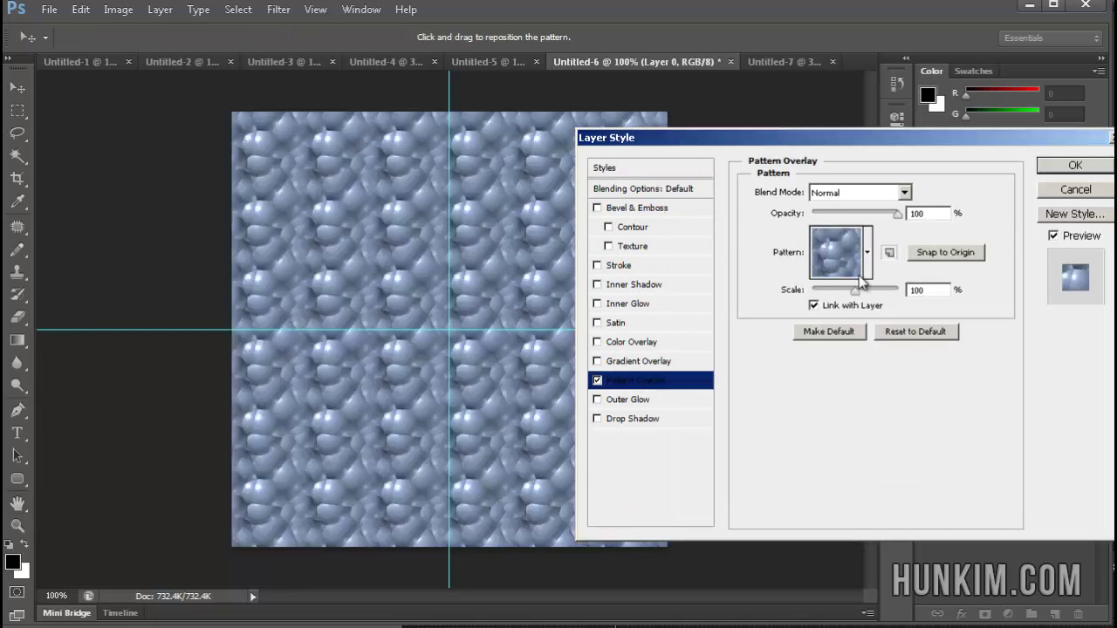
{"action": "left_click", "coordinate": [868, 252]}
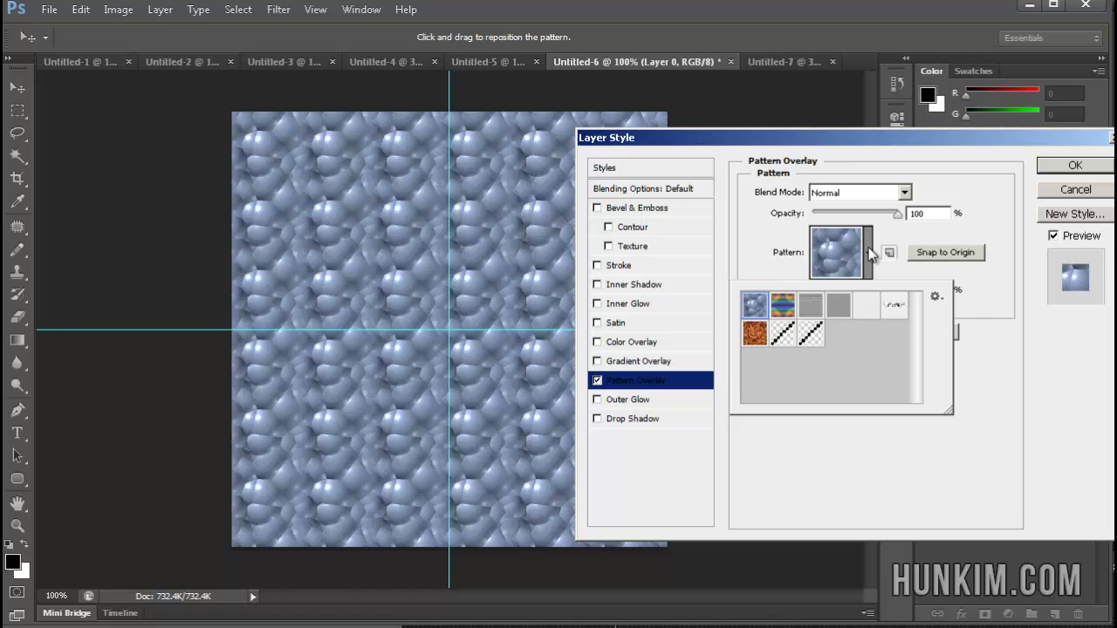
{"action": "left_click", "coordinate": [811, 333]}
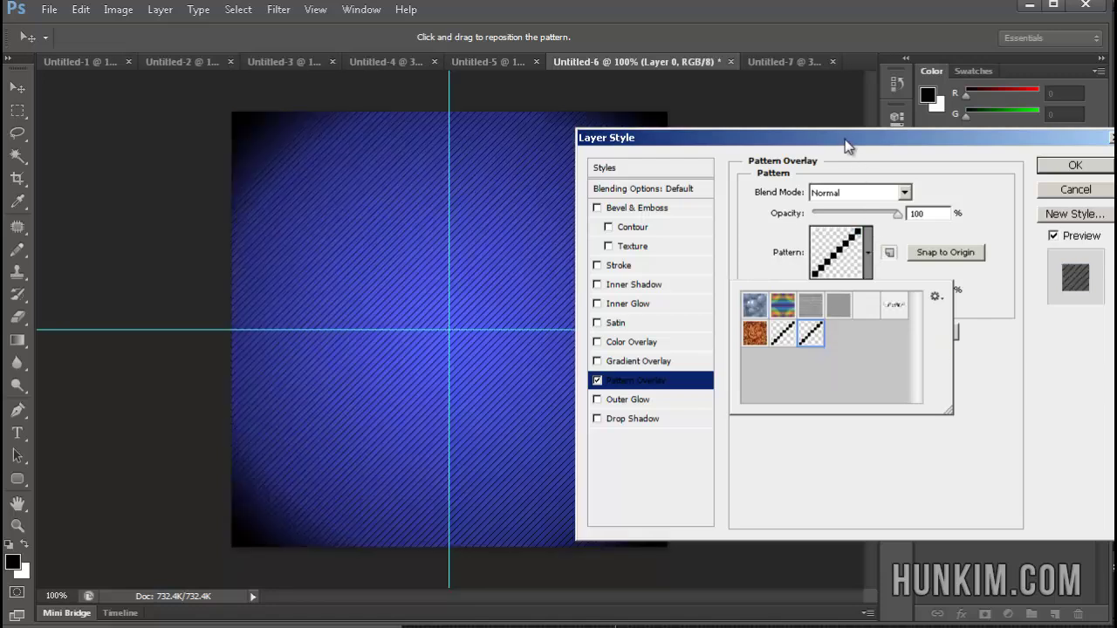
{"action": "left_click_drag", "start_coordinate": [845, 141], "coordinate": [921, 300]}
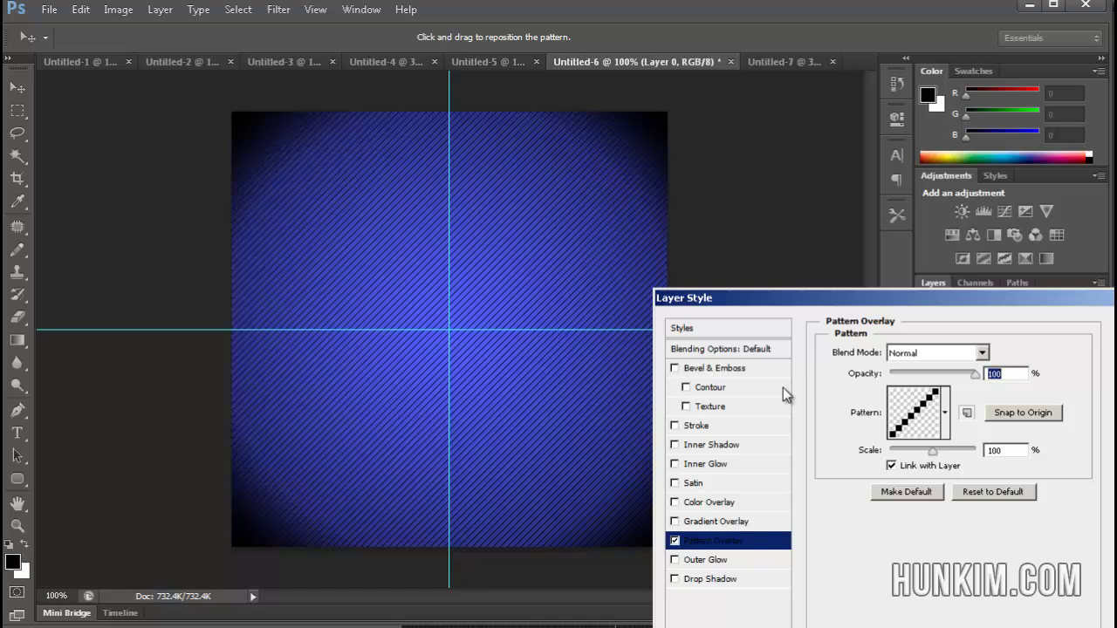
{"action": "left_click_drag", "start_coordinate": [975, 376], "coordinate": [929, 387]}
{"action": "left_click_drag", "start_coordinate": [928, 382], "coordinate": [917, 384]}
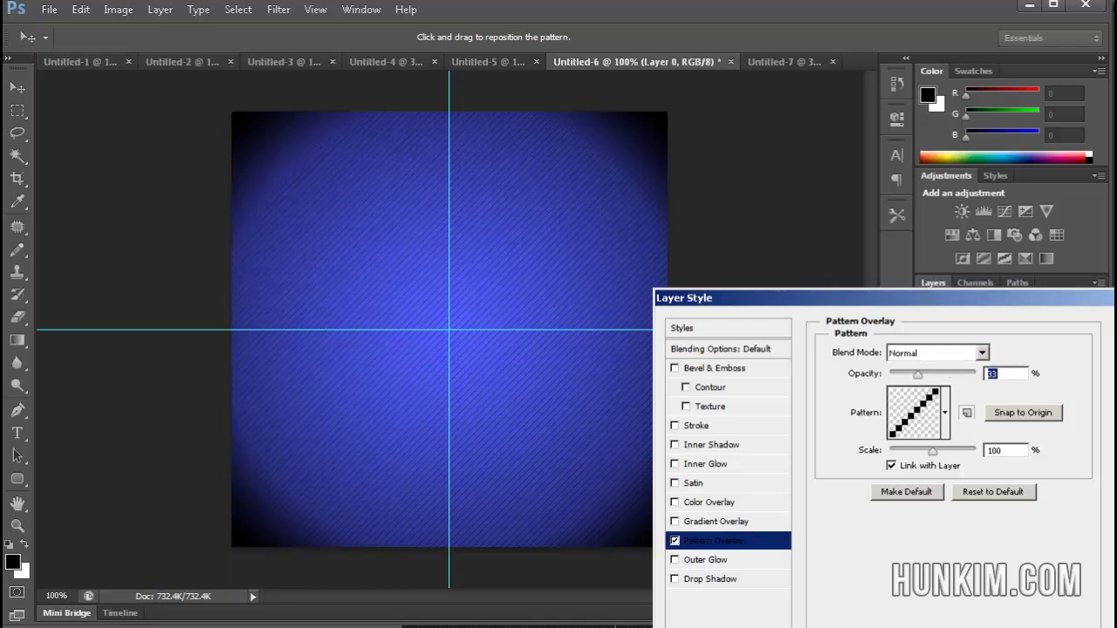
{"action": "key", "text": "Return"}
{"action": "key", "text": "b"}
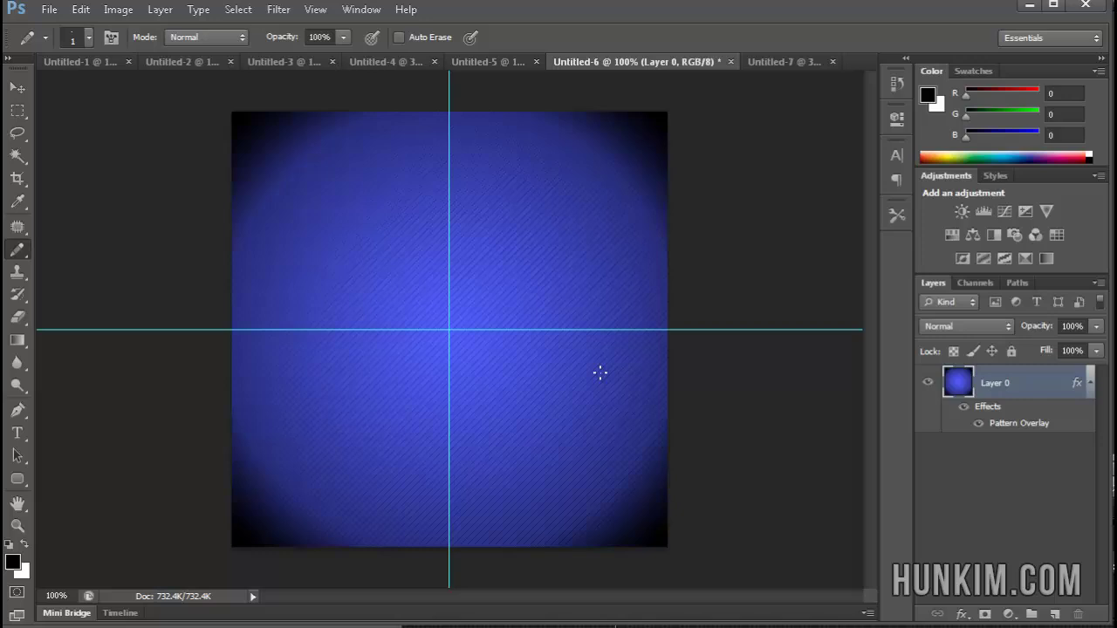
Switch from the Gradient tool to the Paint Bucket tool and show its Foreground/Pattern fill-source choice.
{"action": "double_click", "coordinate": [1029, 384]}
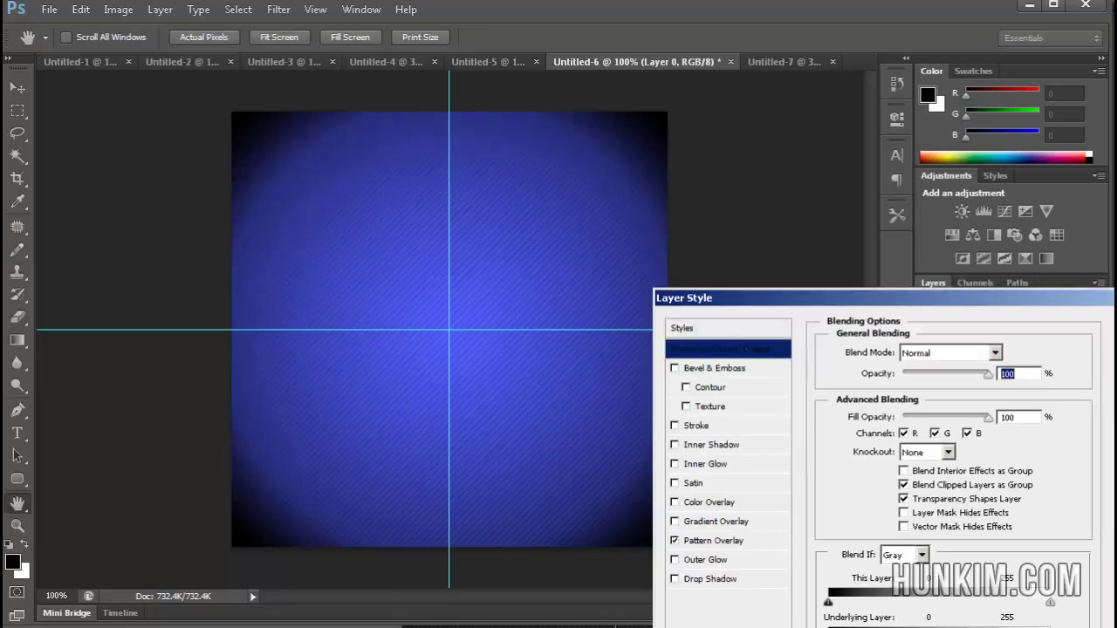
{"action": "key", "text": "Return"}
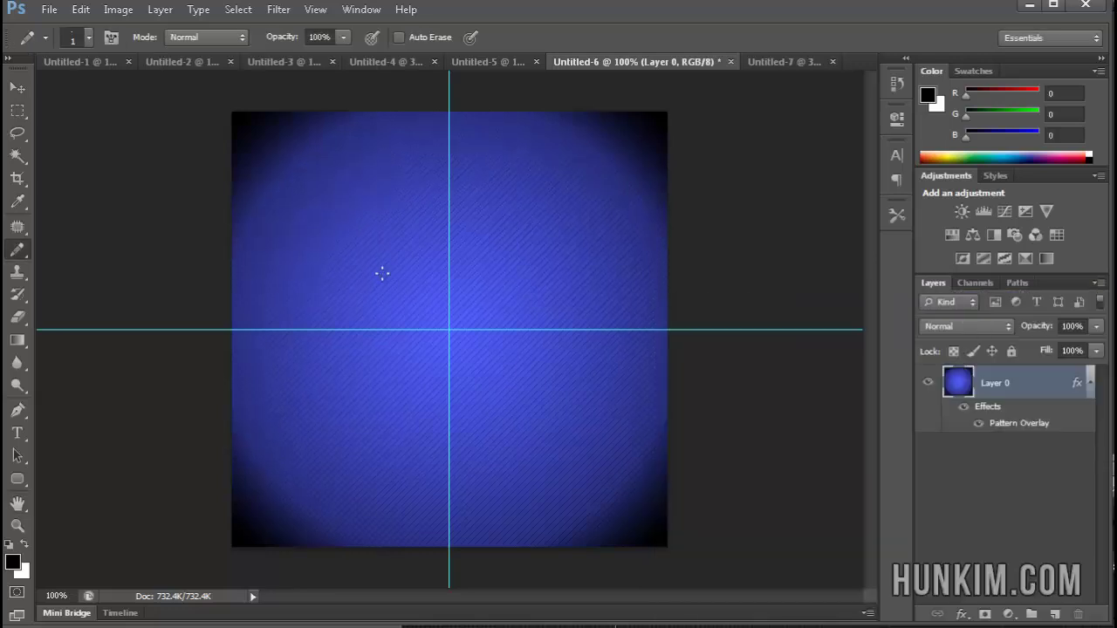
{"action": "left_click_drag", "start_coordinate": [17, 340], "coordinate": [61, 355]}
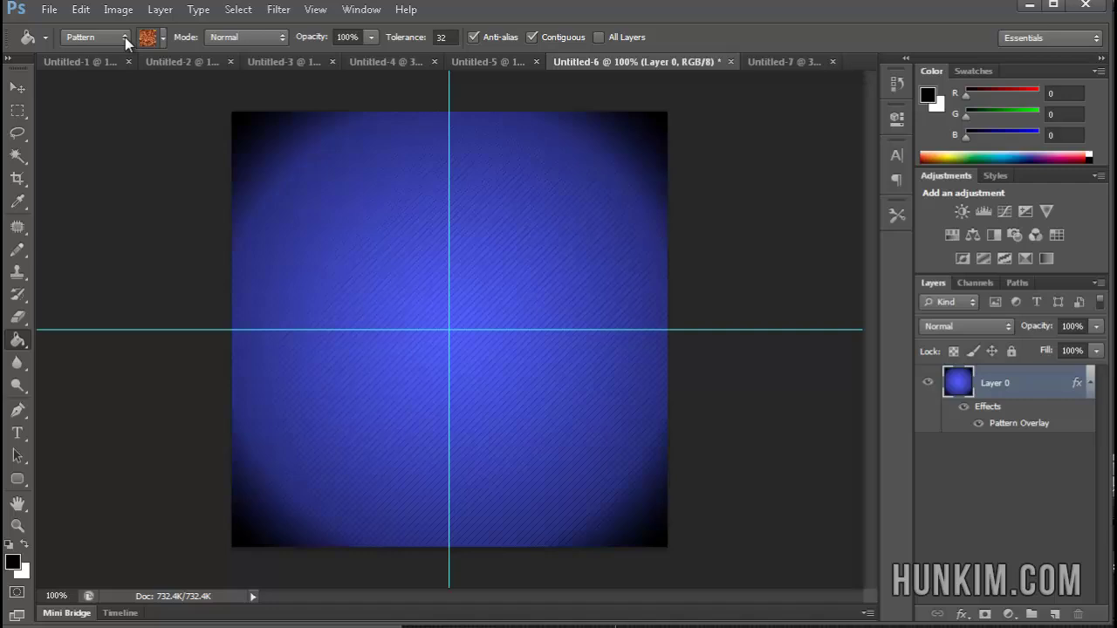
{"action": "left_click", "coordinate": [125, 37]}
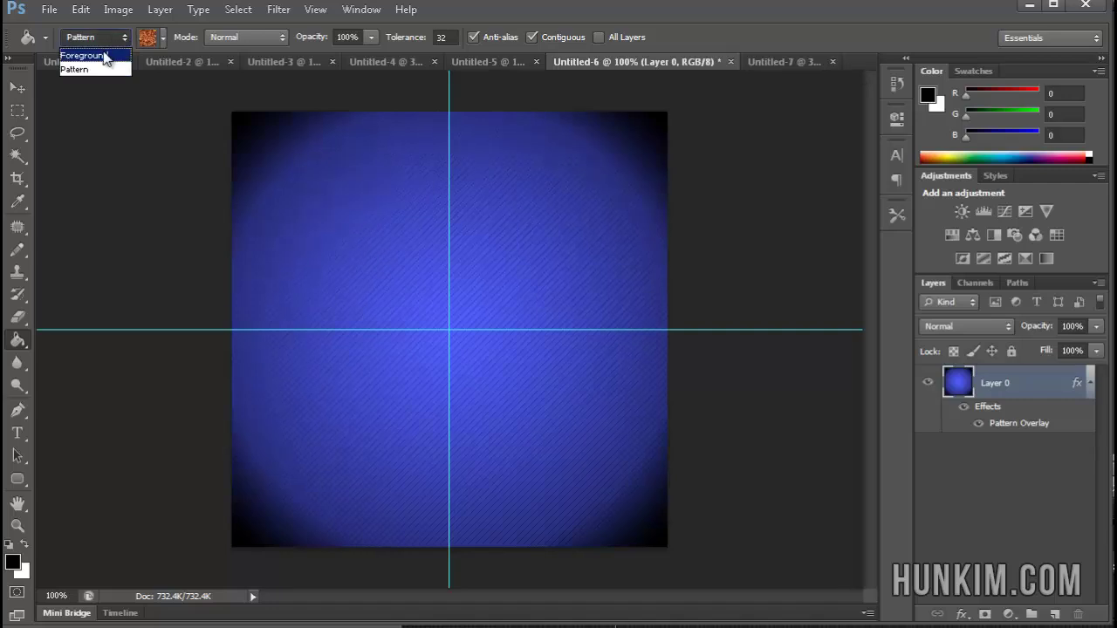